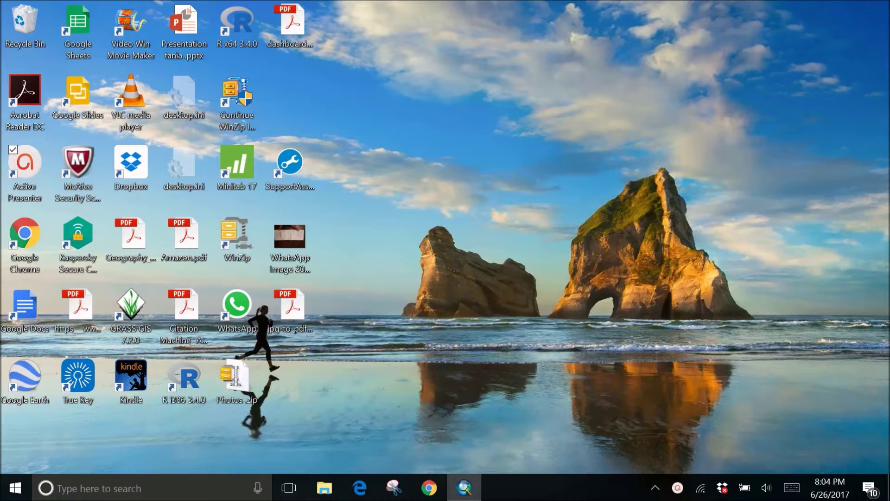
Bring up the 2014 ArcMap document and select the 14Mosaic.tif layer, with su14 classes shown.
left_click(464, 488)
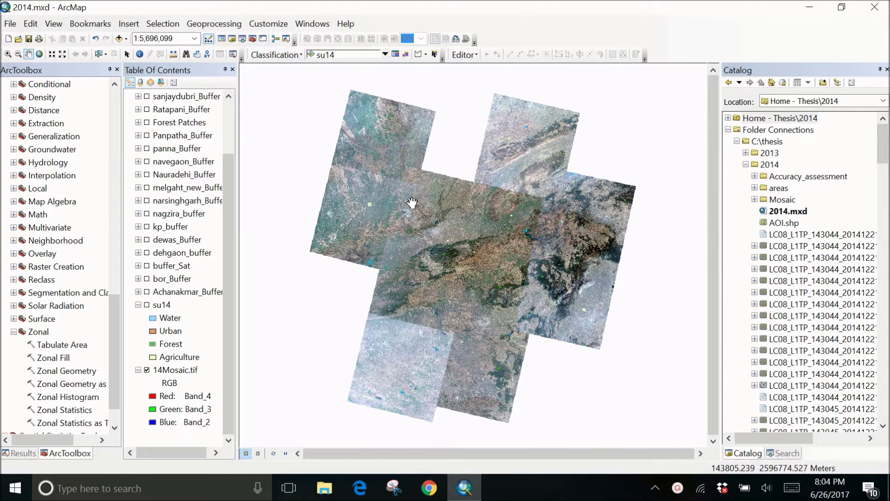
left_click(275, 56)
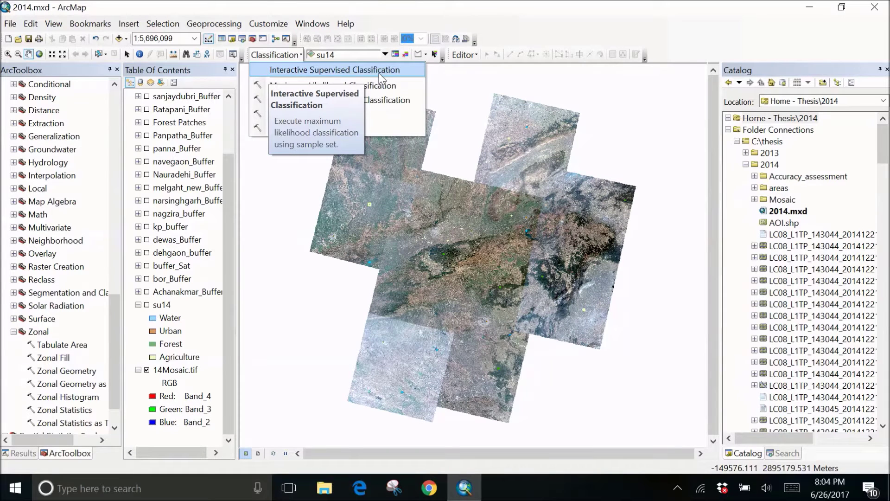
left_click(297, 57)
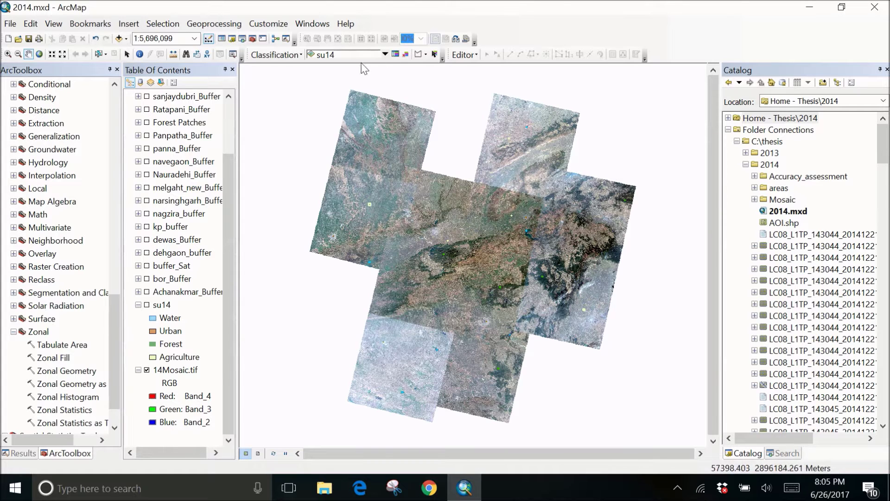
left_click(191, 370)
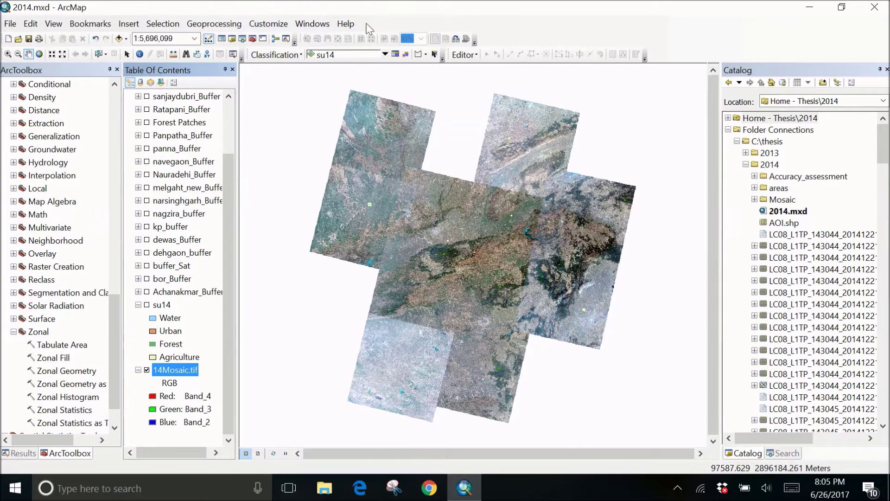
left_click(312, 24)
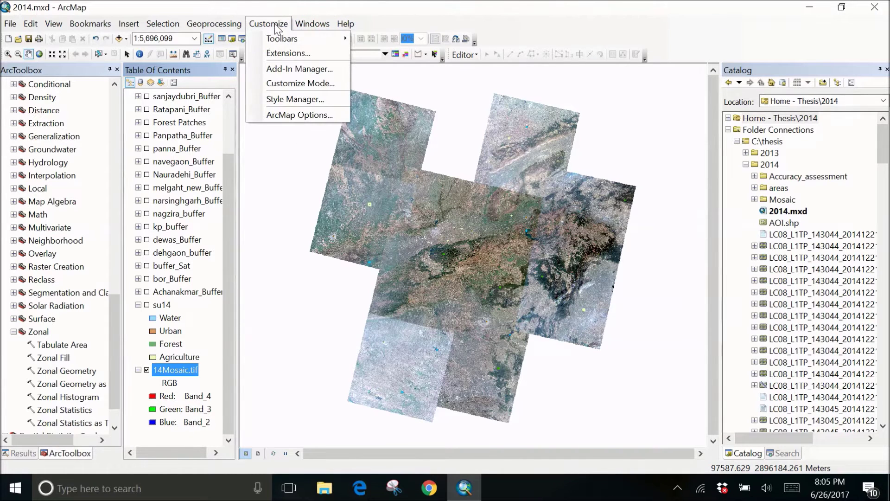
Confirm Spatial Analyst is ticked in the Extensions list and close it.
left_click(278, 55)
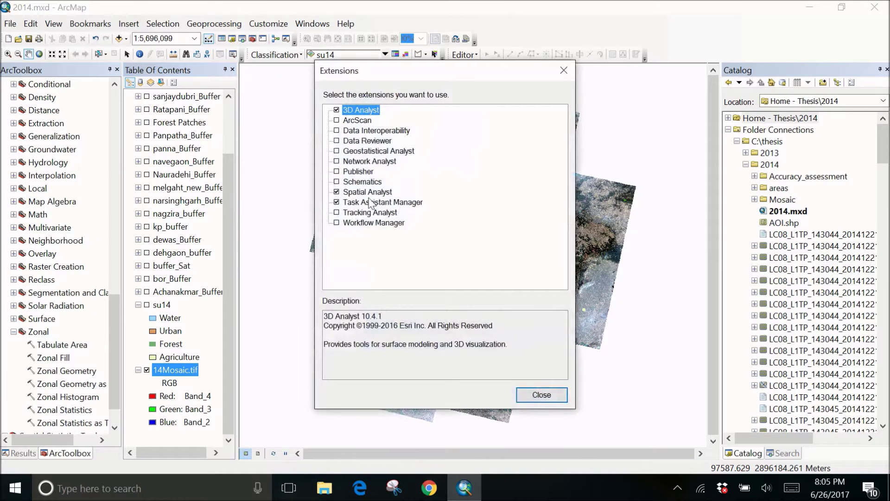
left_click(336, 202)
left_click(529, 398)
Toggle the Image Classification toolbar off and back on, then re-dock it.
right_click(510, 27)
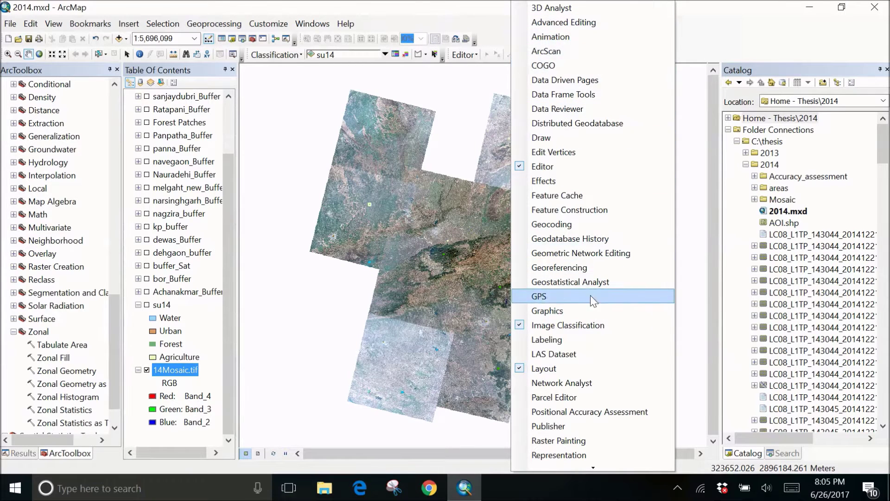
left_click(522, 323)
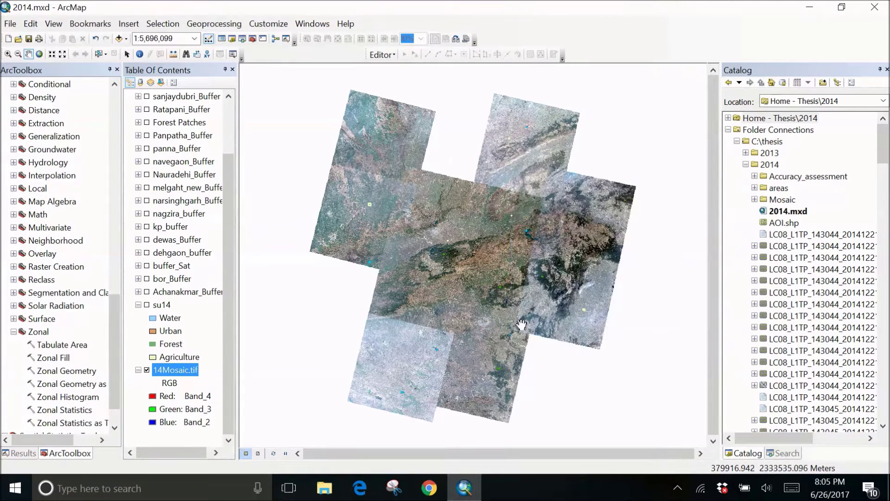
right_click(514, 41)
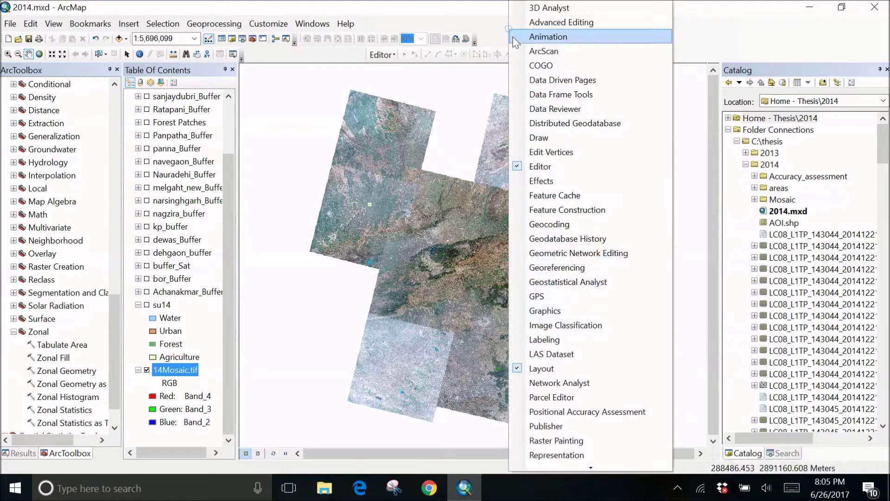
left_click(566, 325)
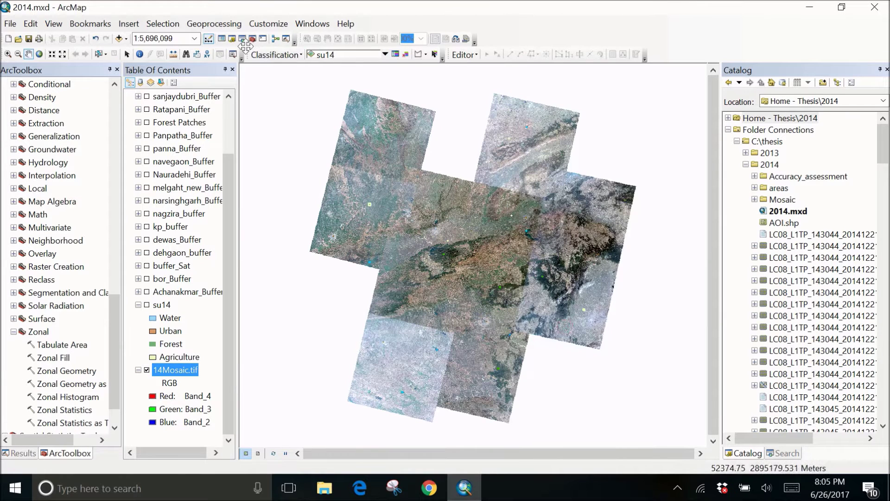
left_click_drag(243, 55, 247, 117)
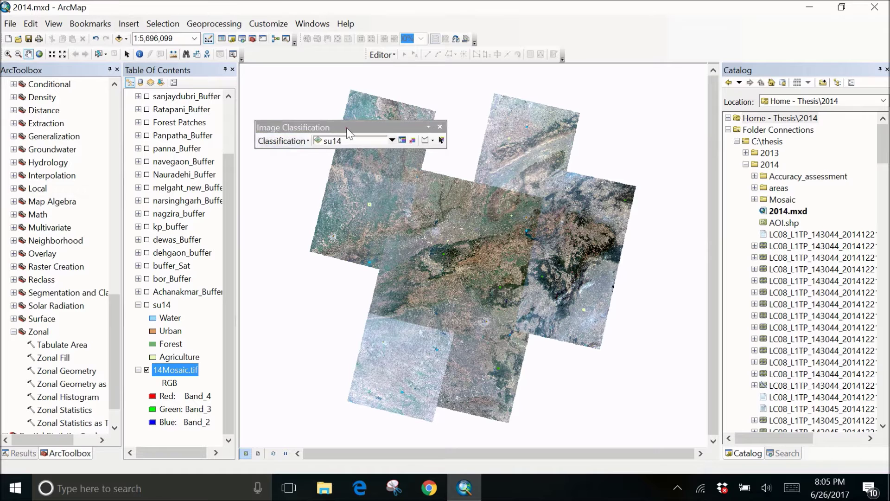
left_click_drag(338, 126, 319, 54)
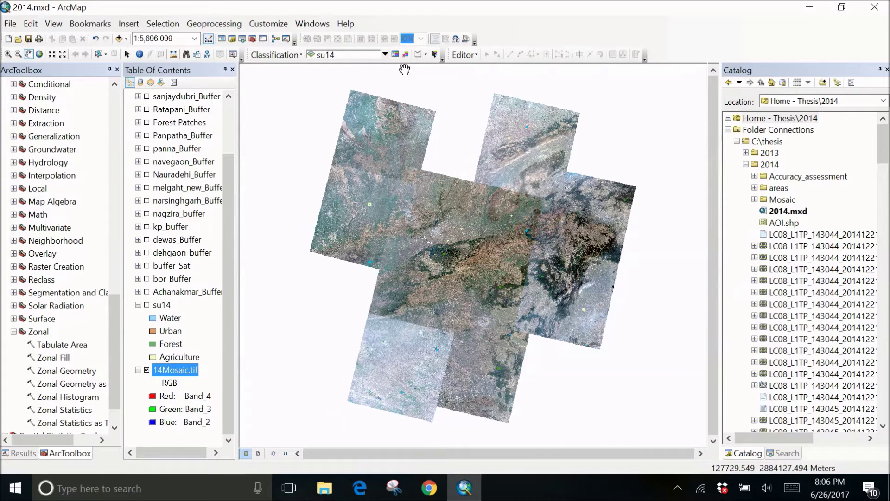
Start a new, empty Training Sample Manager table and set rectangle as the sample shape.
left_click(395, 54)
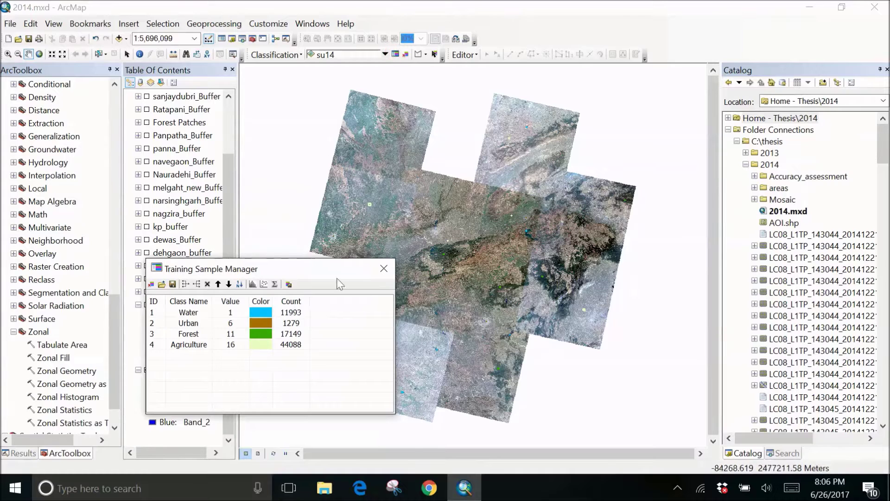
left_click(151, 284)
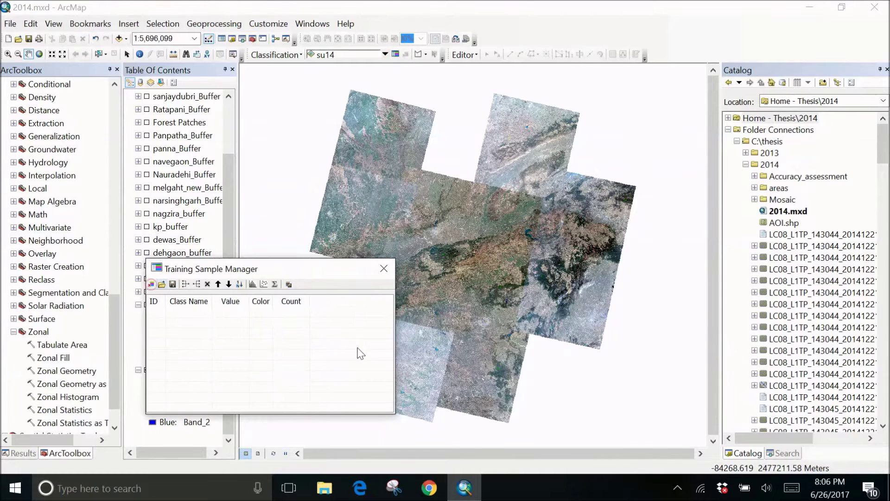
left_click_drag(324, 274, 263, 92)
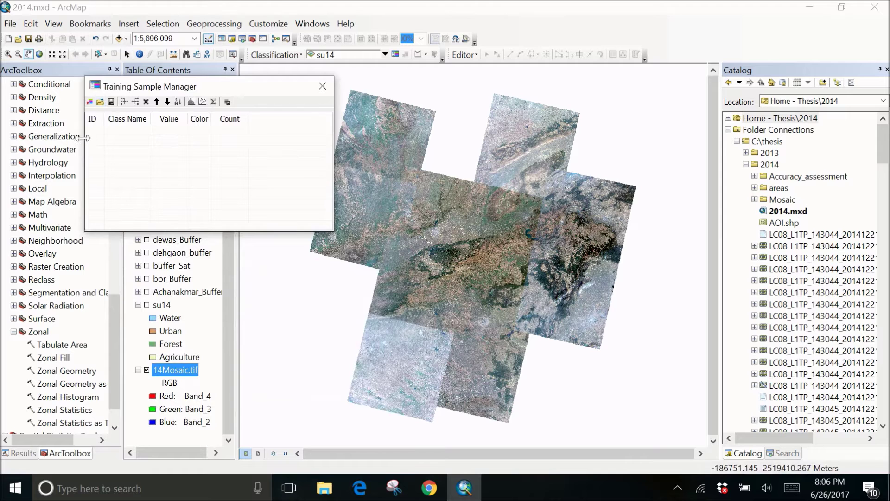
left_click(426, 54)
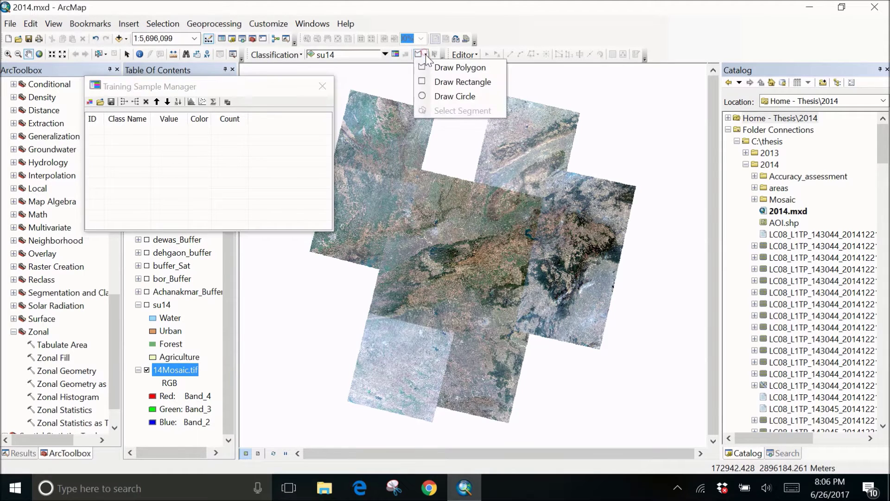
left_click(444, 82)
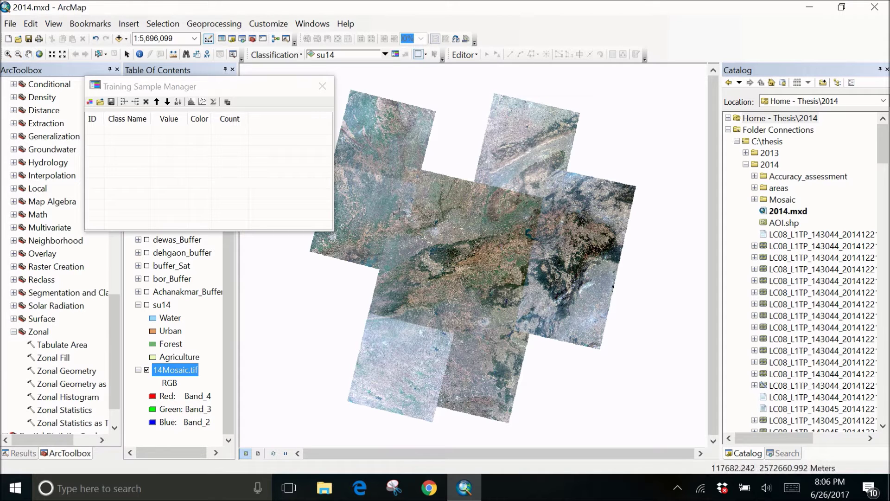
Zoom into the dark forested hills of the mosaic.
left_click(8, 54)
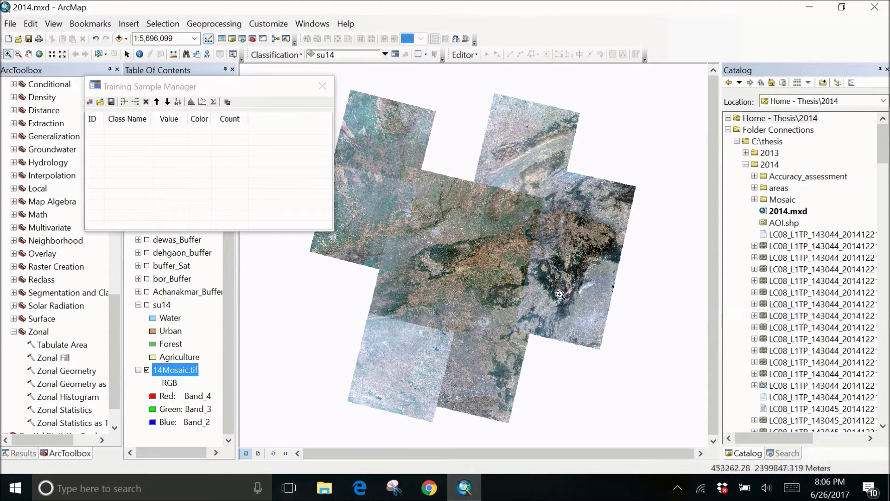
left_click_drag(524, 268, 587, 310)
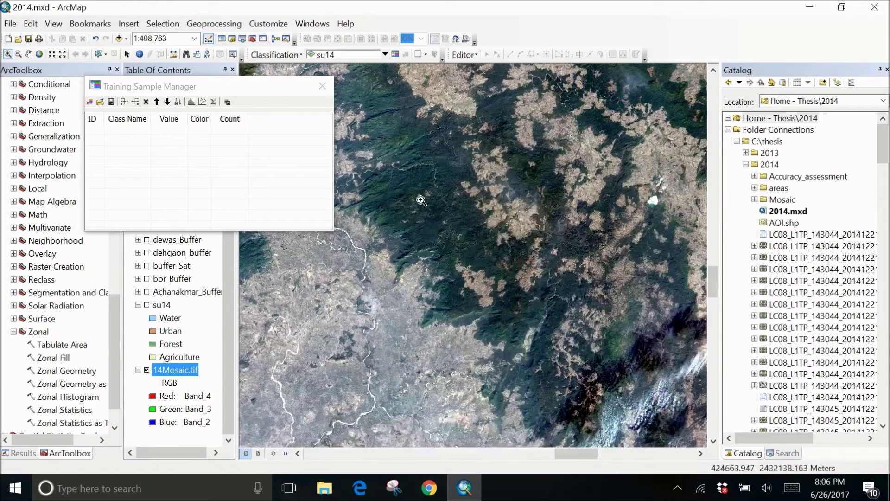
left_click_drag(392, 149, 523, 265)
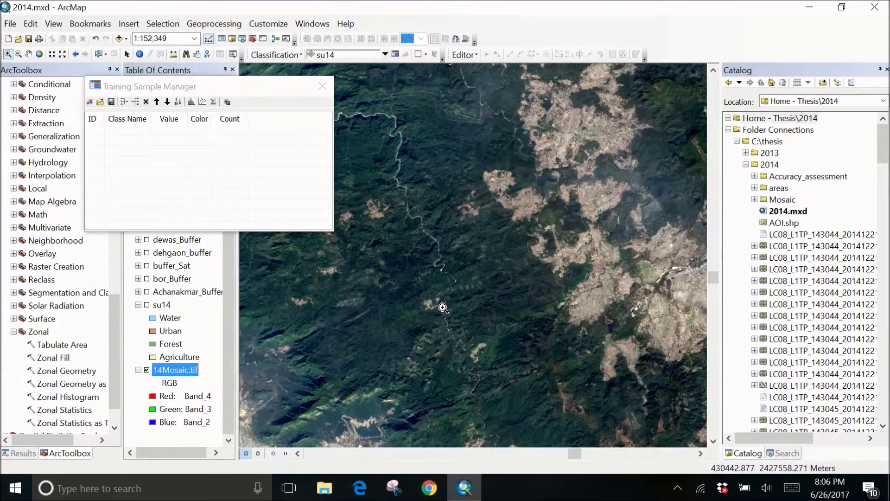
Display 14Mosaic.tif as an RGB composite of Band_4, Band_3 and Band_2.
left_click(39, 54)
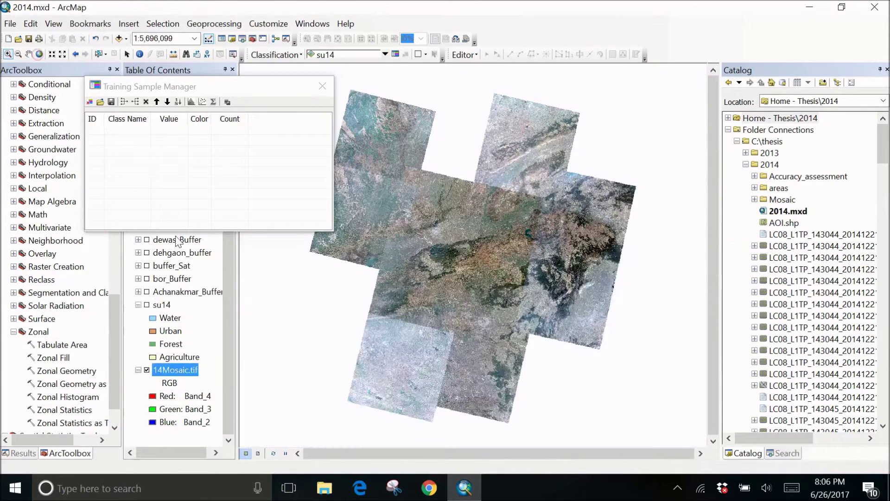
right_click(183, 370)
left_click(222, 363)
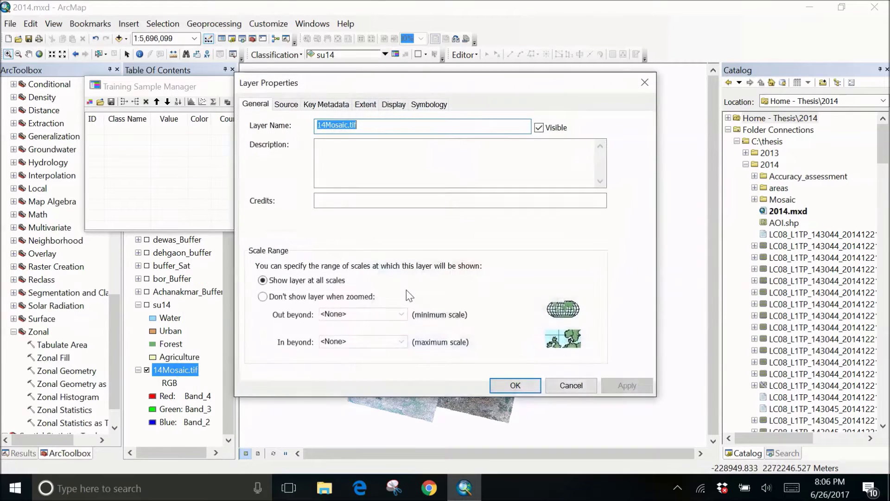
left_click(428, 104)
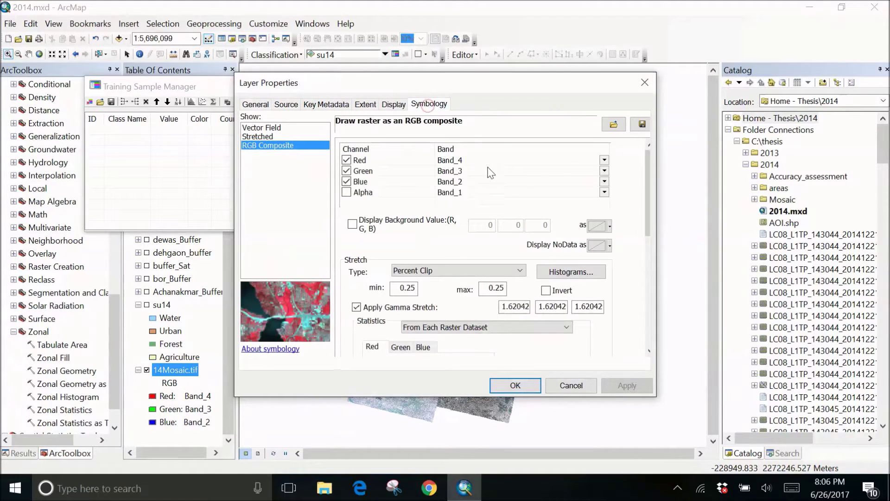
left_click(603, 160)
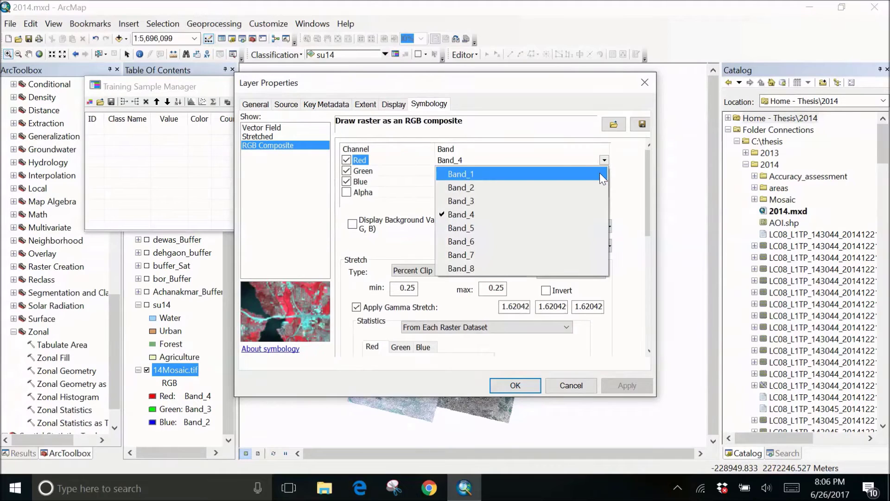
left_click(579, 210)
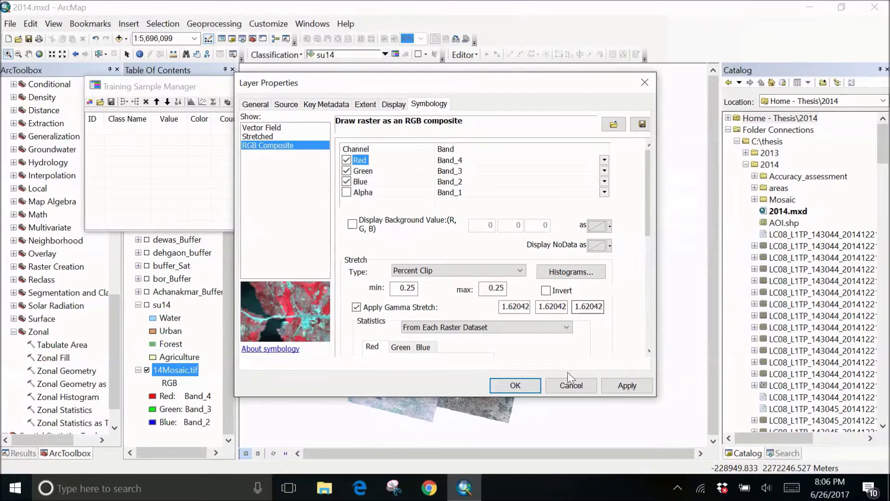
left_click(621, 386)
left_click(505, 383)
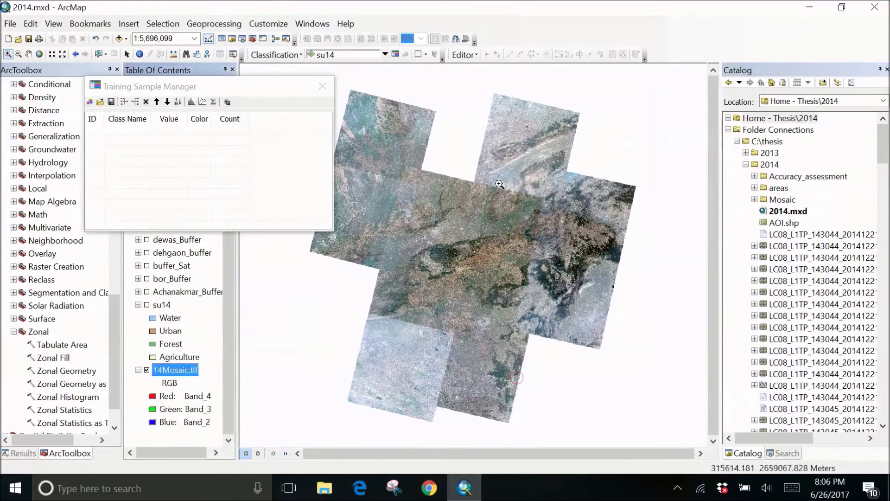
Draw the first training sample over forest, creating Class 1 (146 pixels).
left_click(418, 55)
scroll(512, 245, "up", 5)
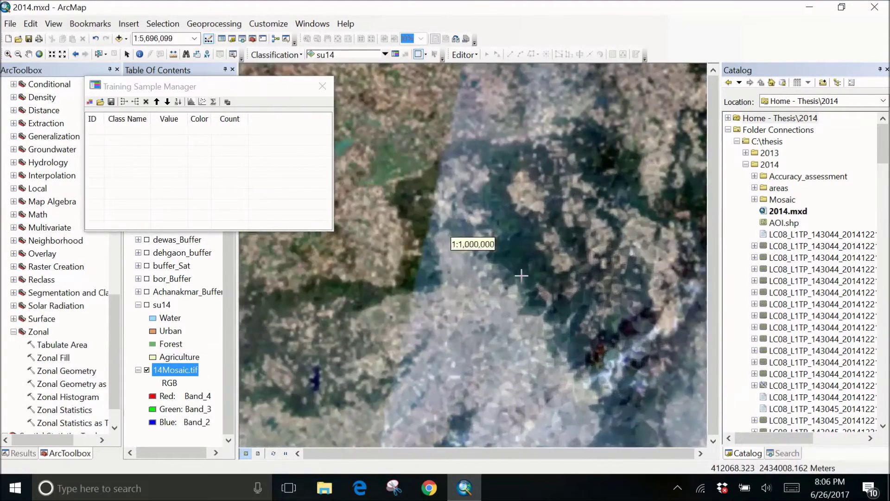
scroll(510, 243, "up", 4)
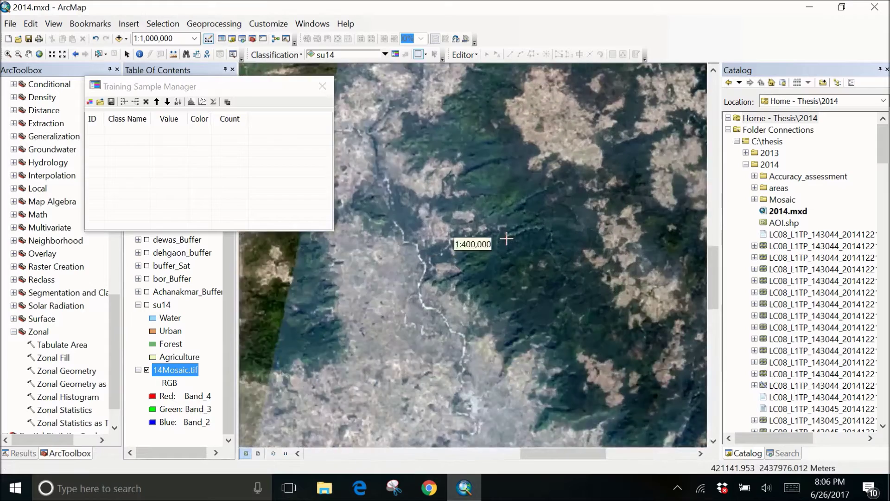
scroll(501, 241, "up", 4)
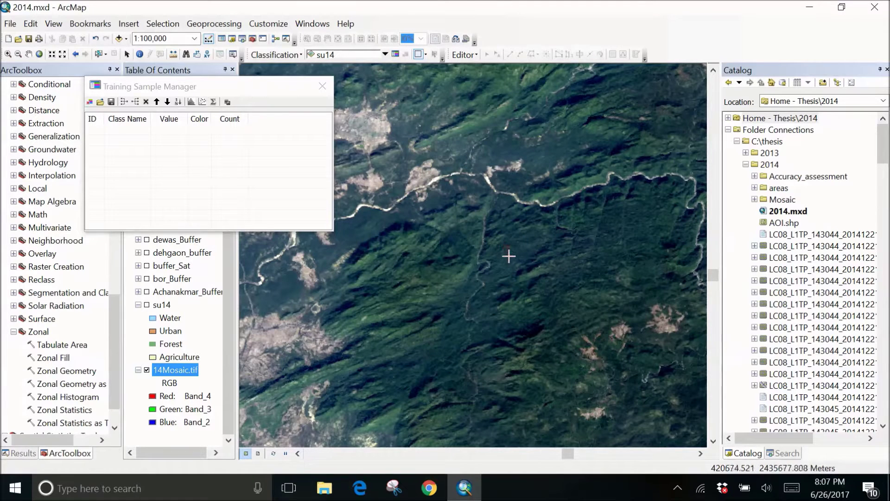
left_click_drag(505, 246, 515, 255)
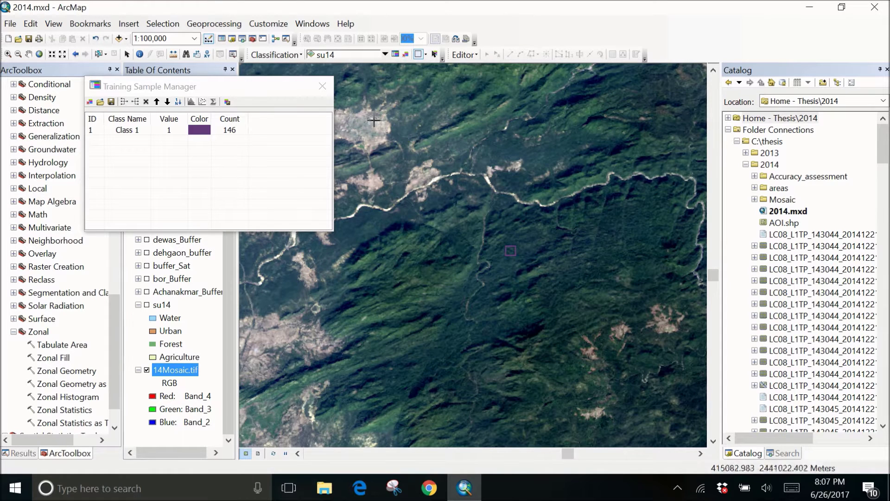
Draw a second training sample in another area, creating Class 2 (217 pixels).
left_click(39, 54)
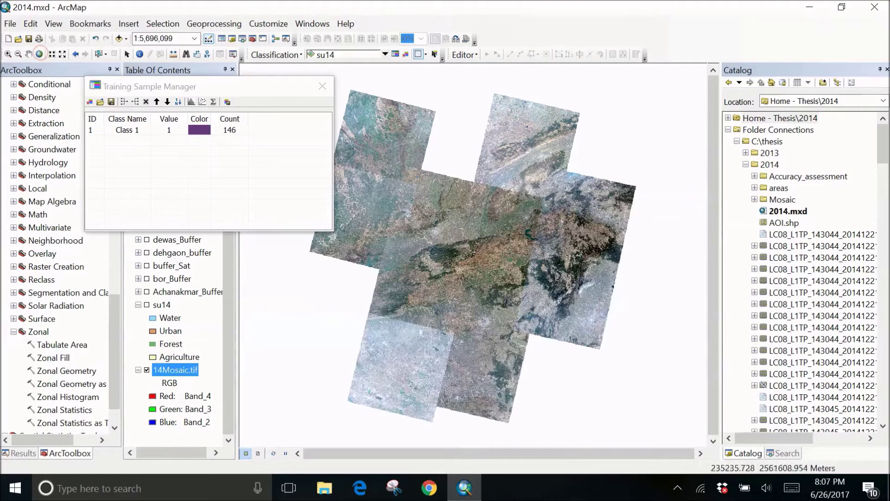
scroll(438, 209, "up", 4)
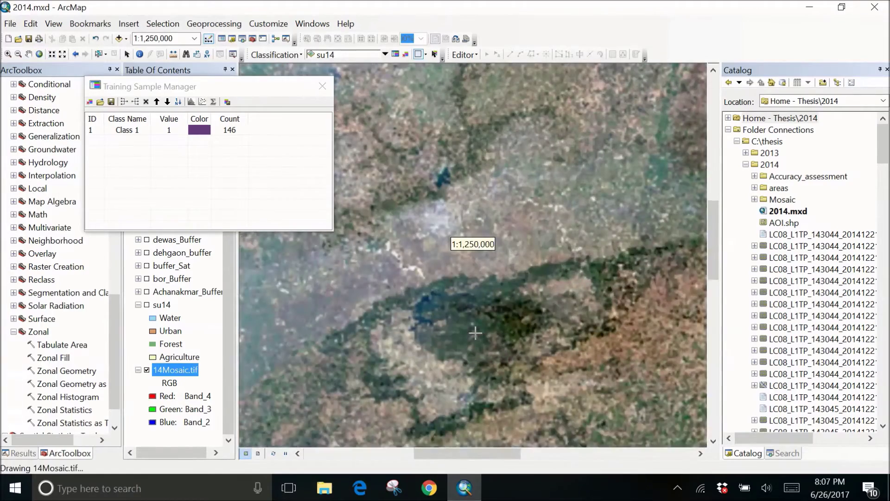
scroll(468, 331, "up", 5)
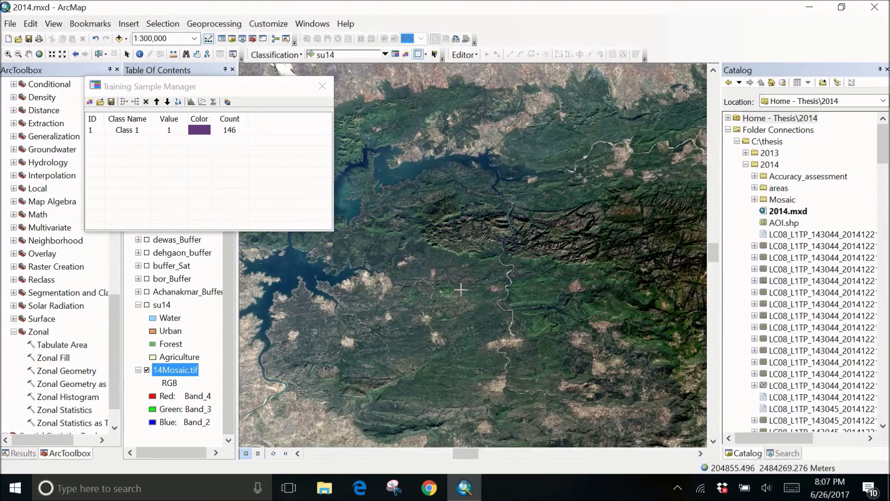
scroll(463, 289, "up", 2)
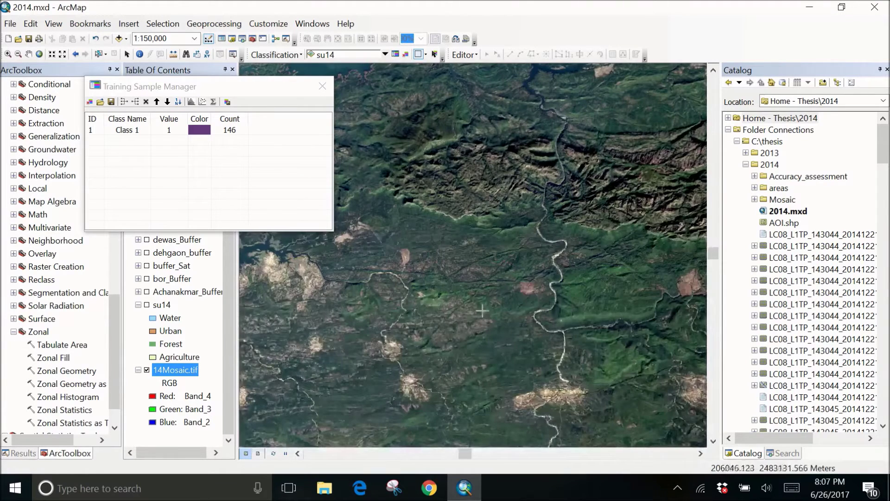
left_click_drag(486, 305, 489, 306)
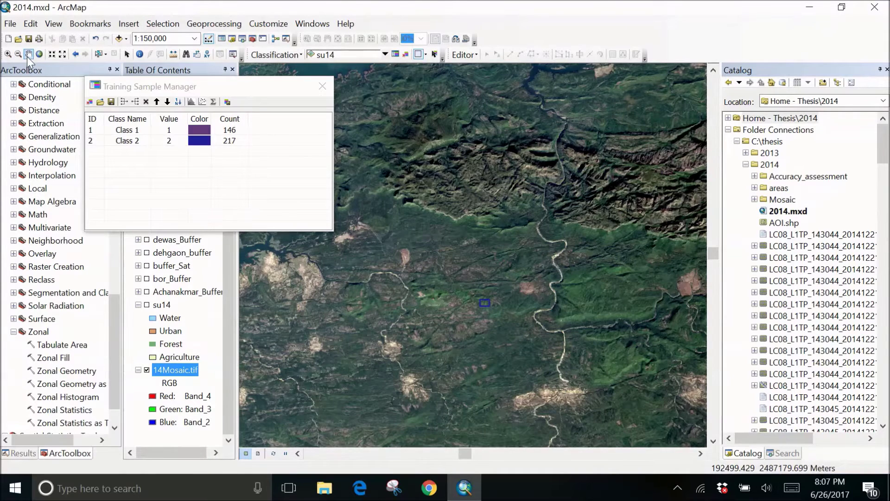
Draw a third sample to the south-east, Class 3 (1294 pixels), and select it.
left_click(39, 54)
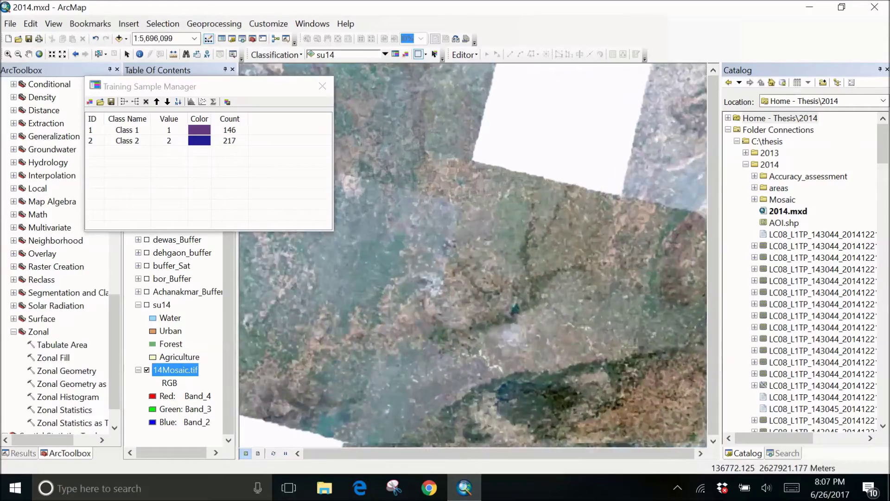
scroll(457, 222, "down", 3)
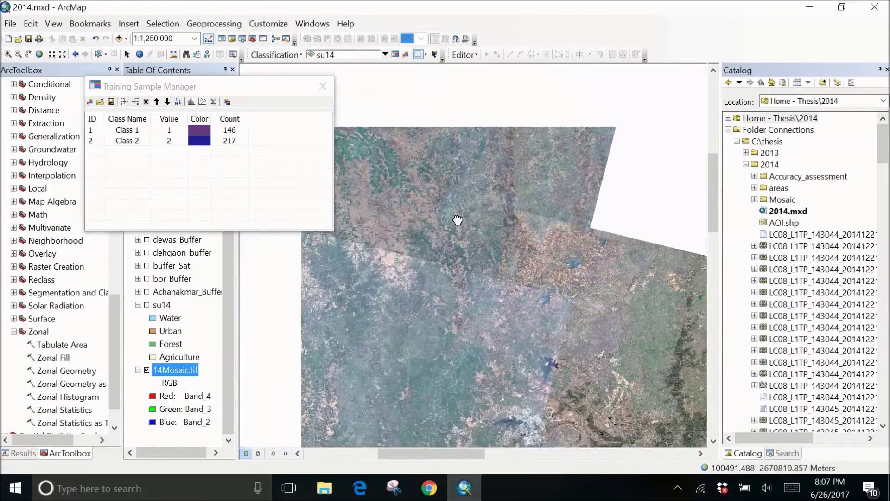
scroll(458, 220, "down", 3)
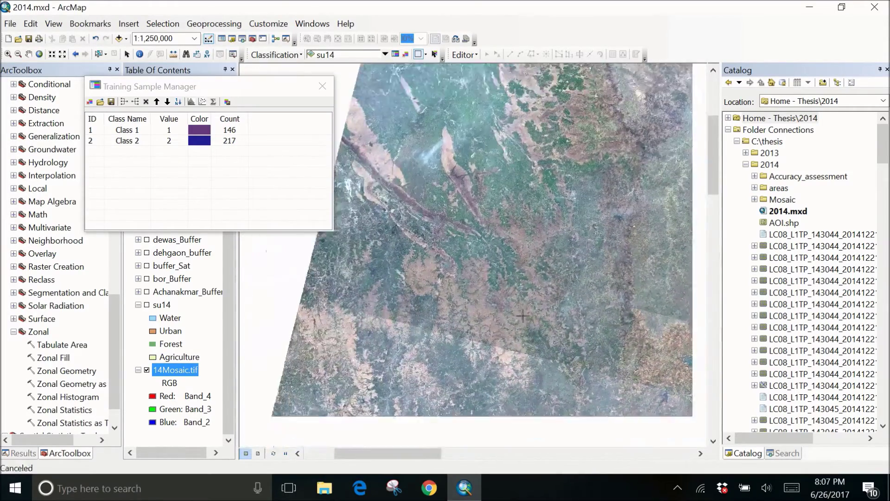
key("Down")
key("Down")
key("Down")
key("Down")
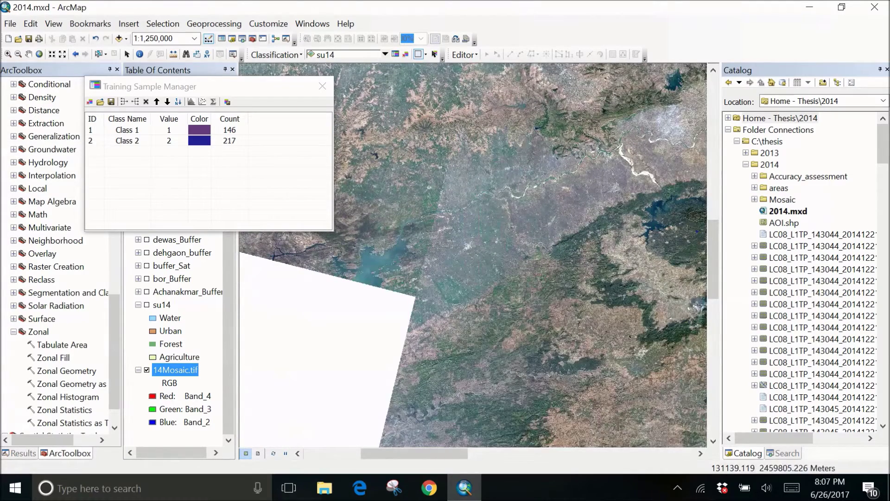
double_click(539, 283)
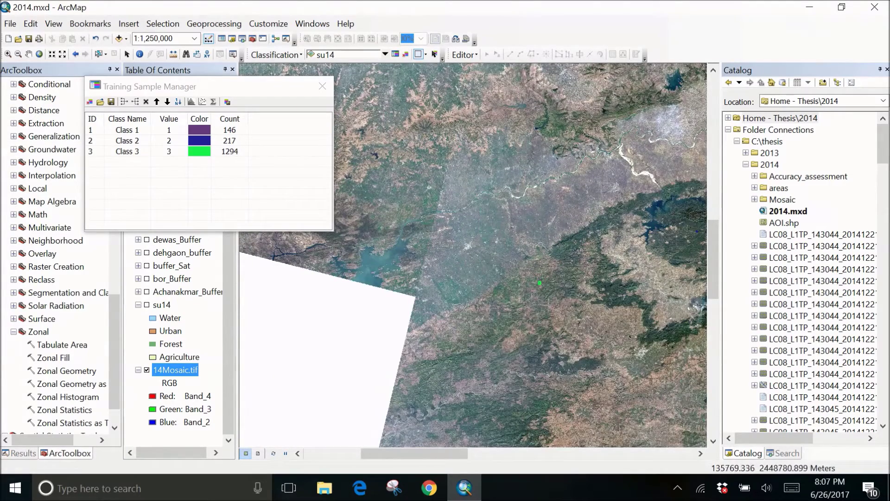
left_click(96, 148)
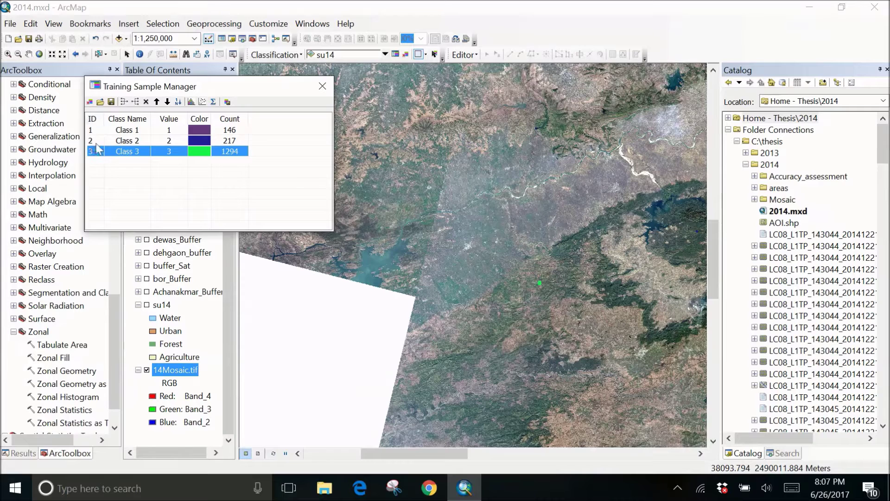
Delete the 1294-pixel Class 3 sample and draw a 34-pixel replacement over dense forest.
left_click(145, 101)
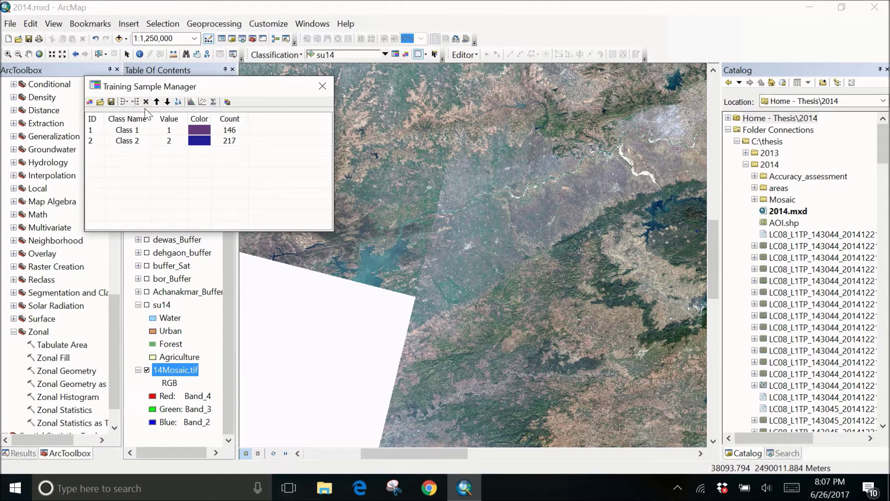
left_click_drag(335, 202, 170, 201)
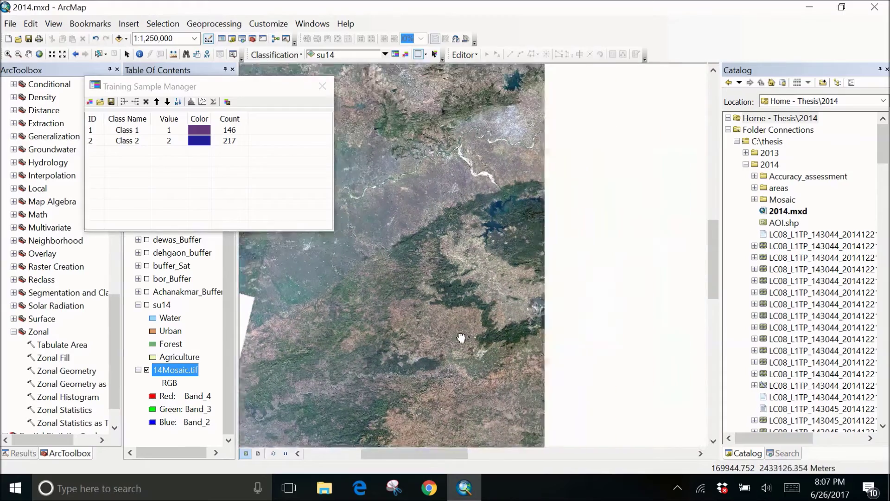
scroll(448, 242, "down", 4)
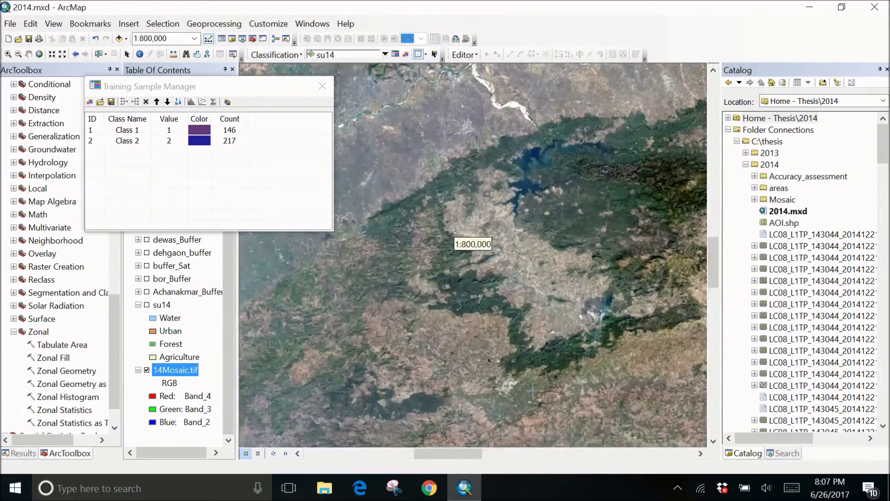
scroll(546, 379, "down", 6)
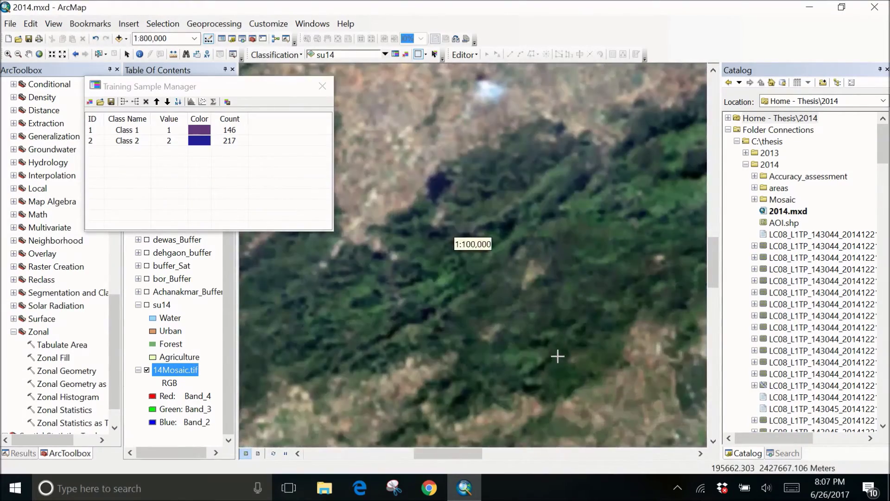
scroll(563, 302, "down", 2)
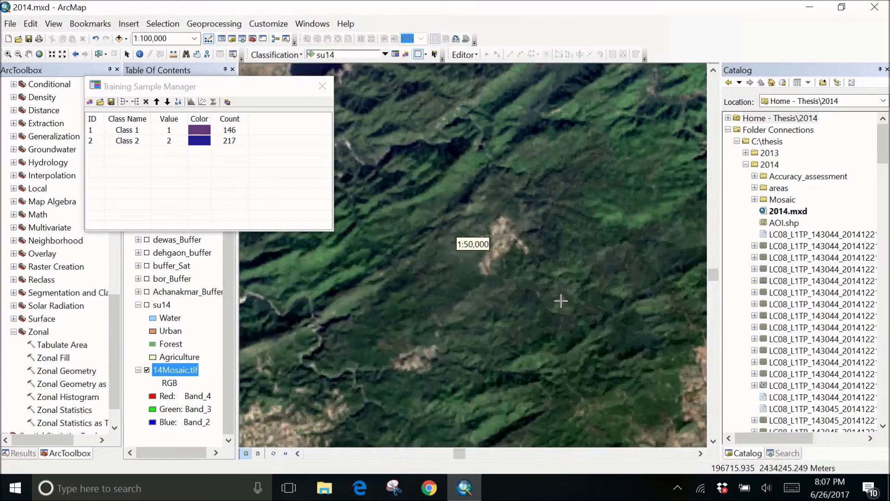
left_click_drag(553, 239, 561, 247)
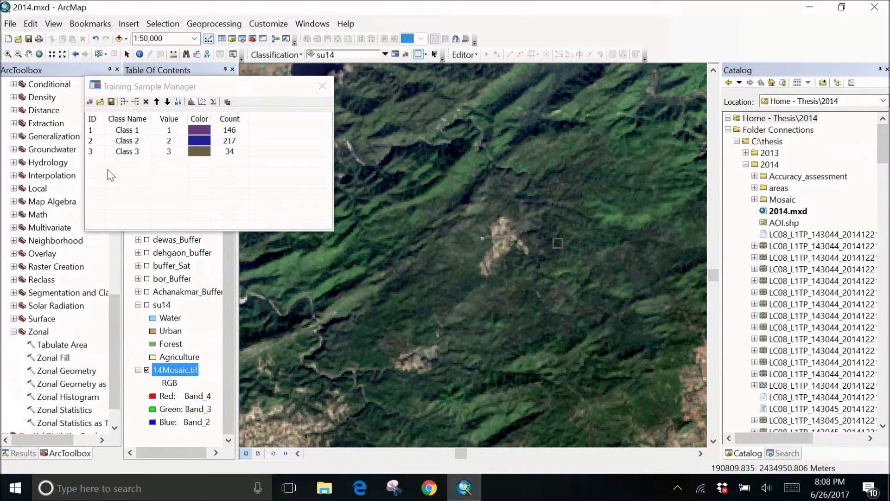
left_click(95, 131)
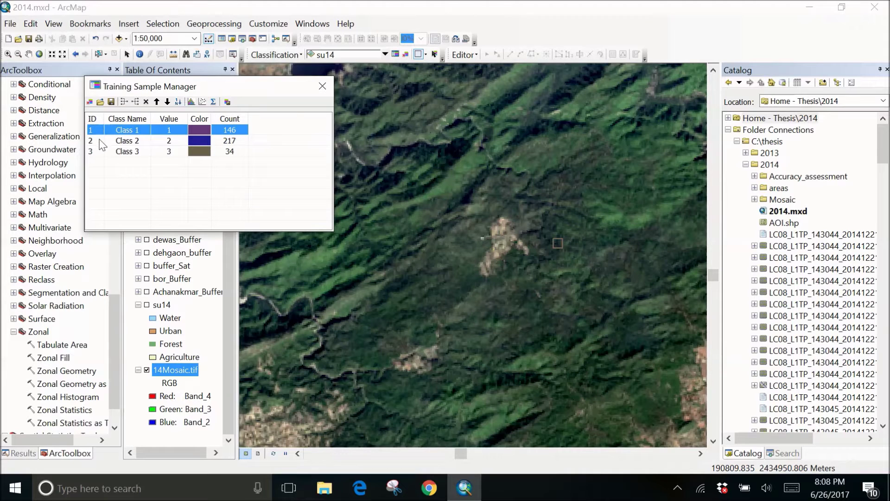
Merge the Class 1, Class 2 and Class 3 samples into one 397-pixel class.
left_click(100, 140, "shift")
left_click(99, 153, "shift")
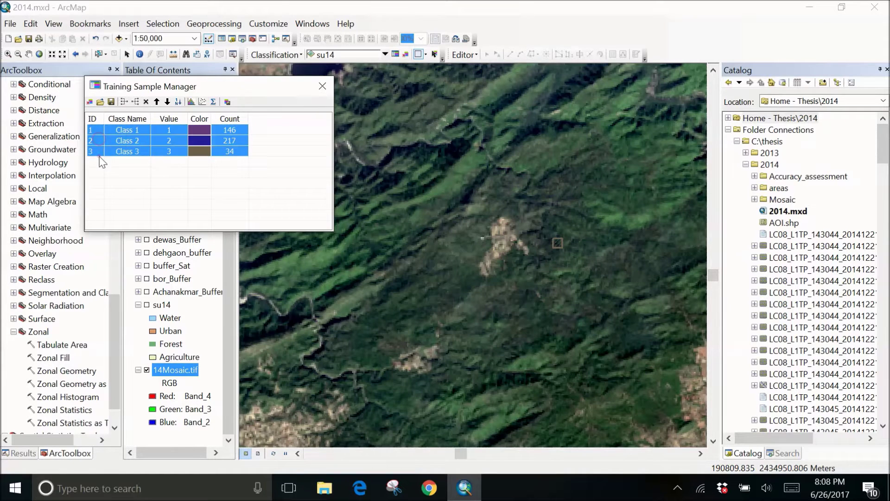
left_click(129, 103)
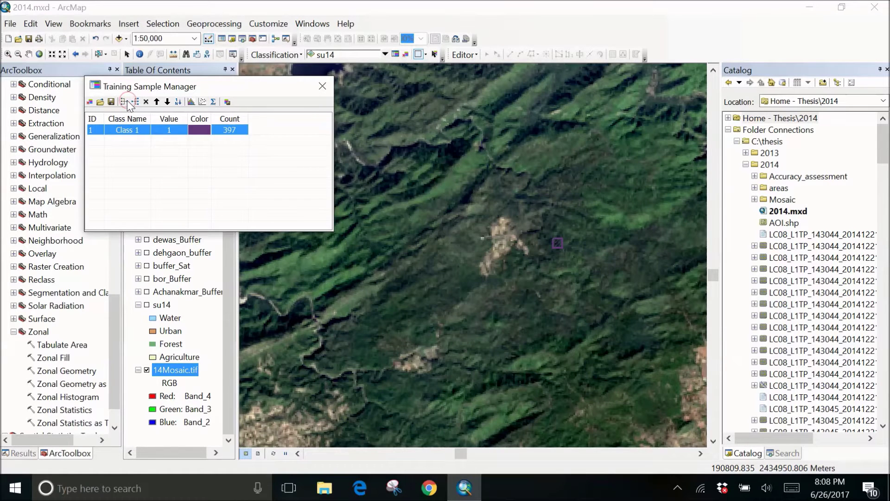
Rename the merged class to 'Forest' and colour it dark green.
left_click(143, 130)
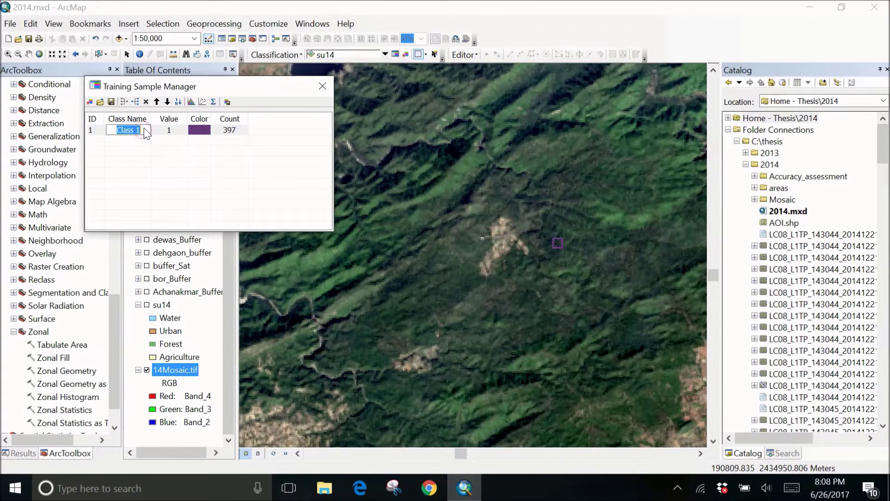
type("Forest")
key("Return")
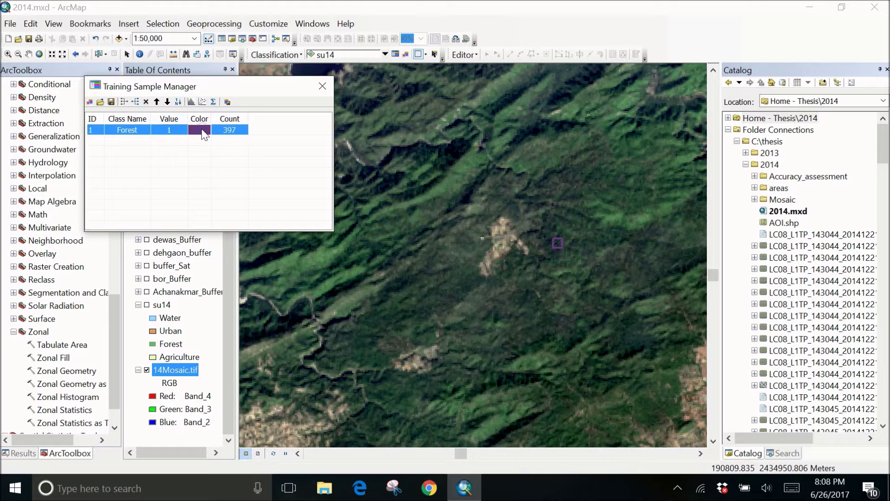
left_click(203, 131)
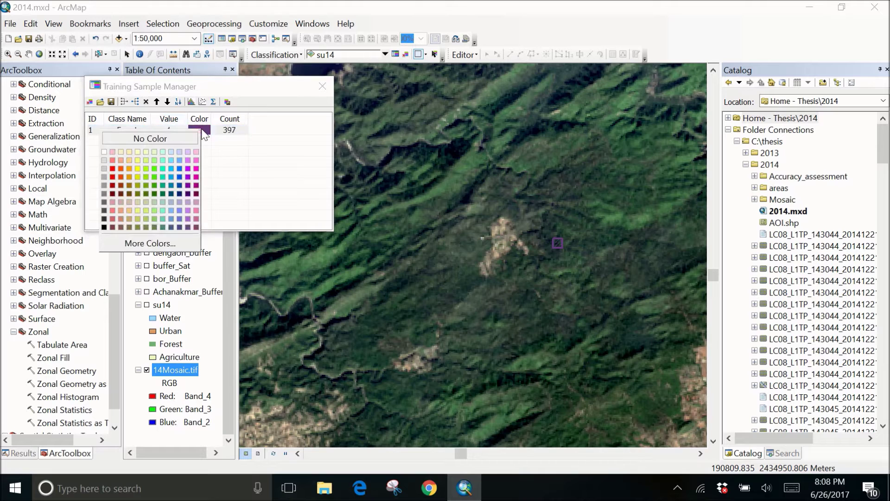
left_click(162, 195)
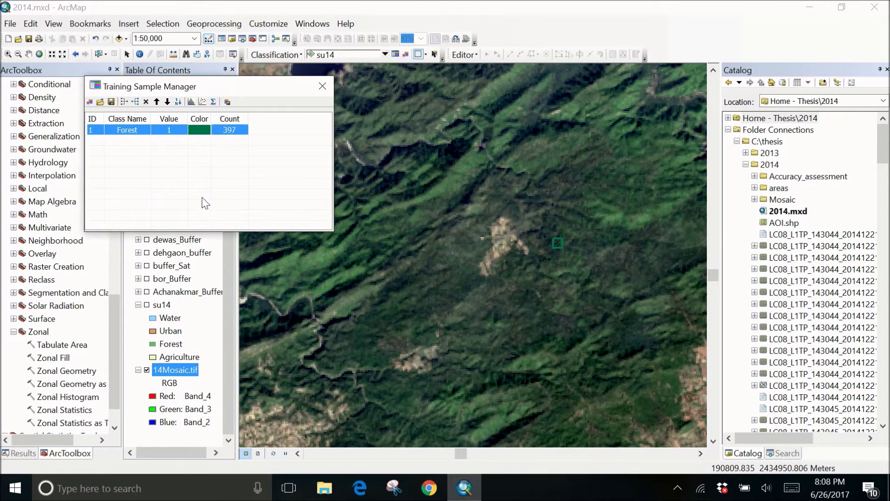
left_click(39, 54)
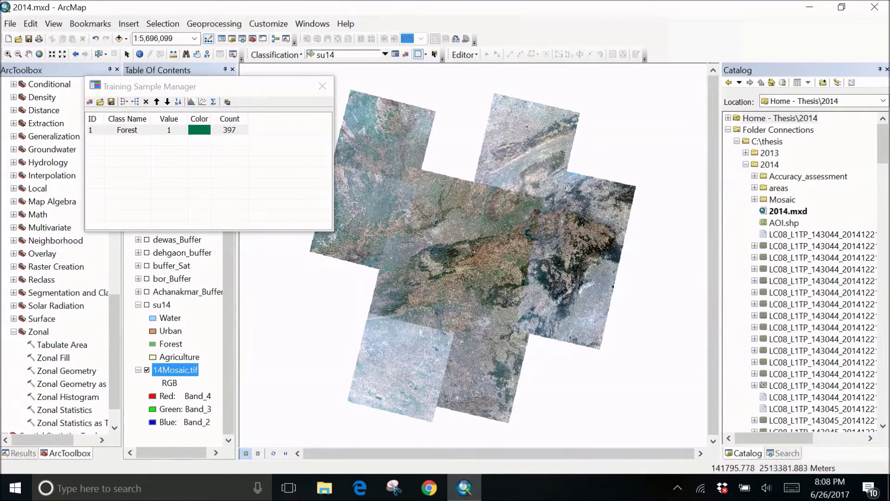
Zoom into the city and draw a rectangle sample over built-up area, creating Class 4 (204 pixels).
left_click(8, 54)
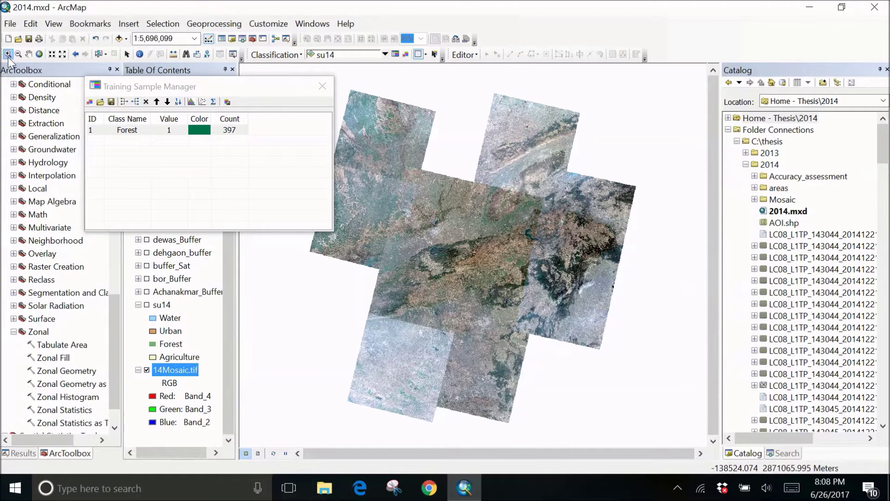
left_click_drag(478, 321, 504, 335)
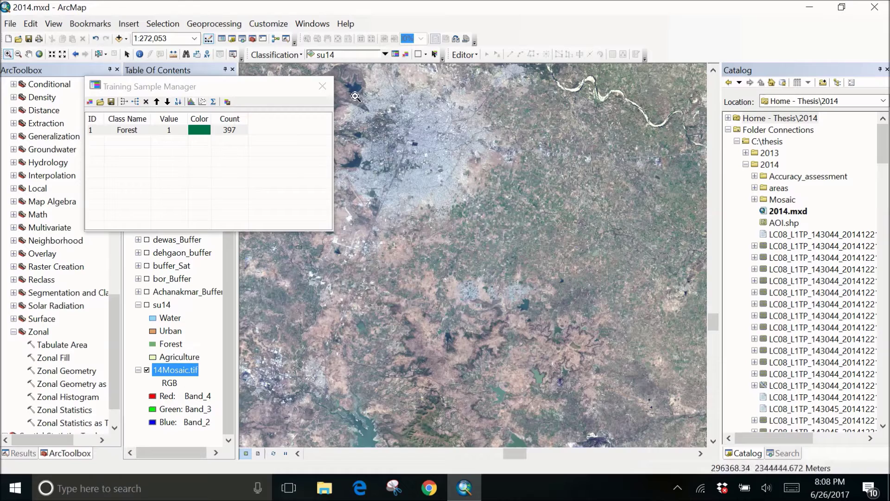
left_click_drag(361, 121, 428, 237)
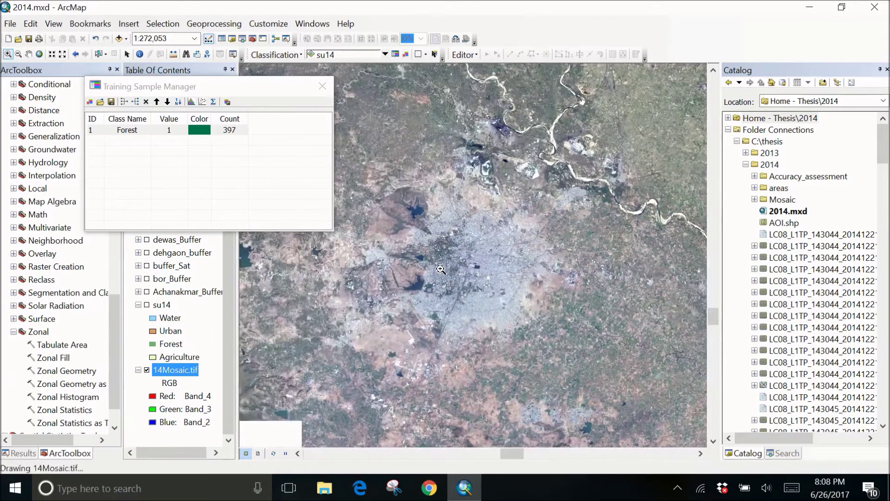
scroll(446, 280, "up", 3)
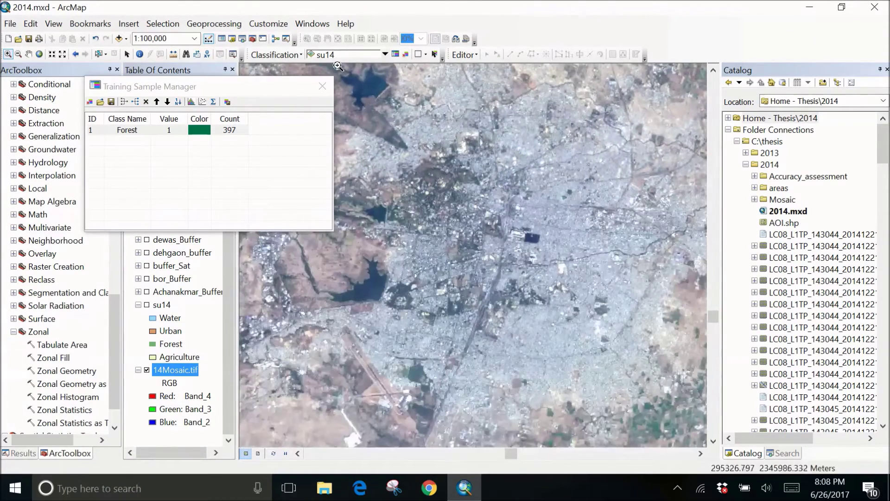
left_click(413, 57)
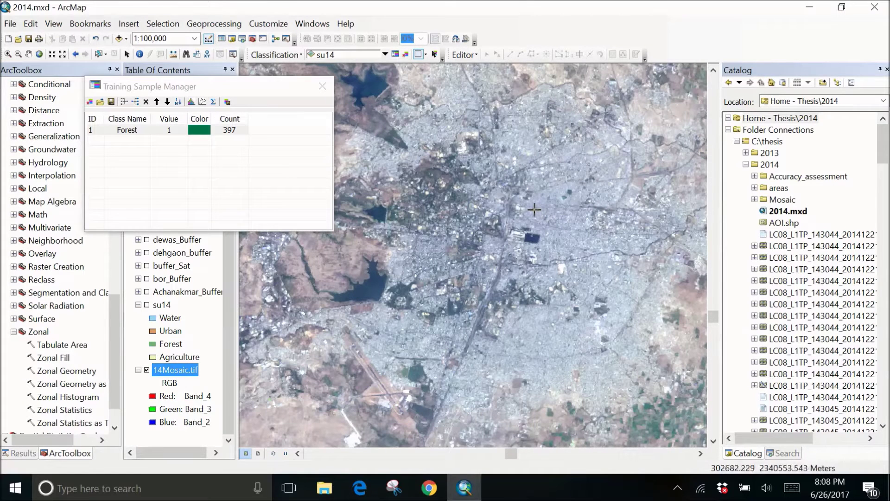
left_click_drag(534, 209, 549, 218)
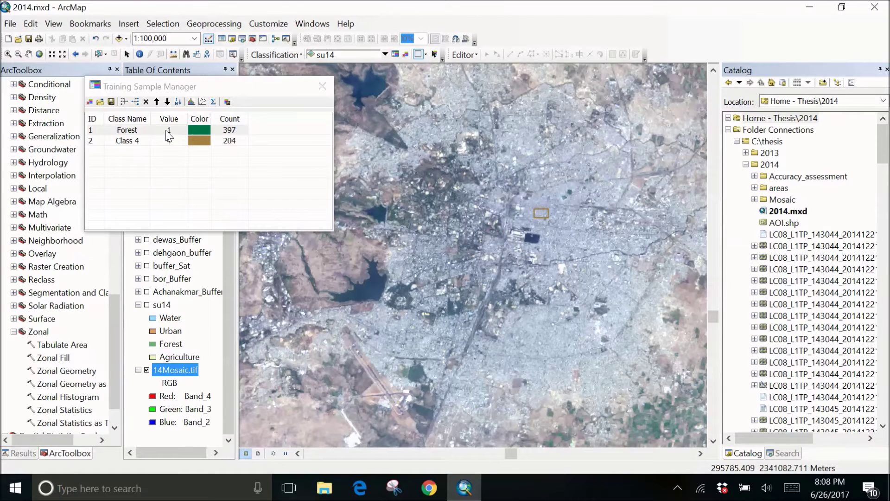
left_click(39, 54)
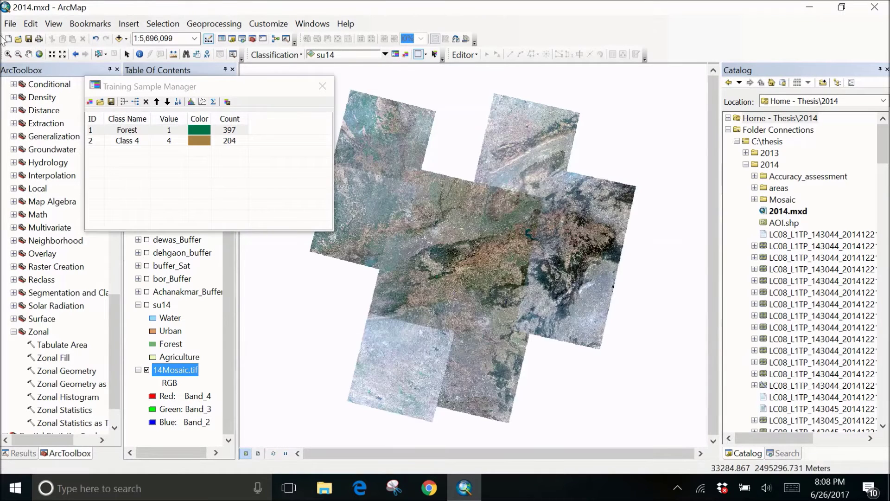
Zoom to another built-up area and draw a rectangle sample, creating Class 5 (303 pixels).
left_click(8, 53)
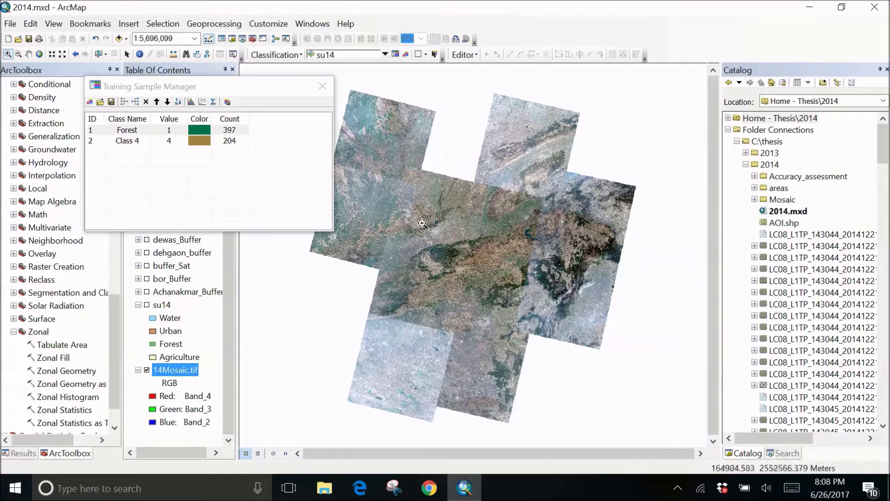
left_click_drag(424, 223, 448, 242)
left_click(418, 54)
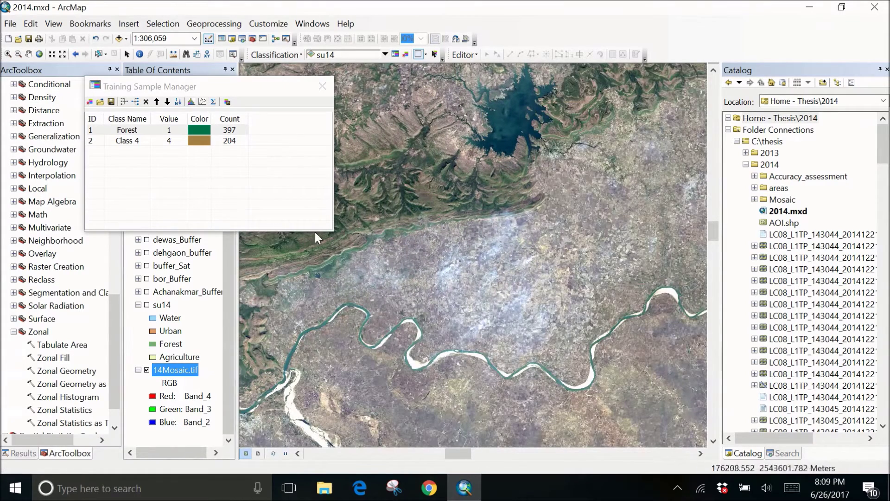
left_click_drag(407, 190, 475, 286)
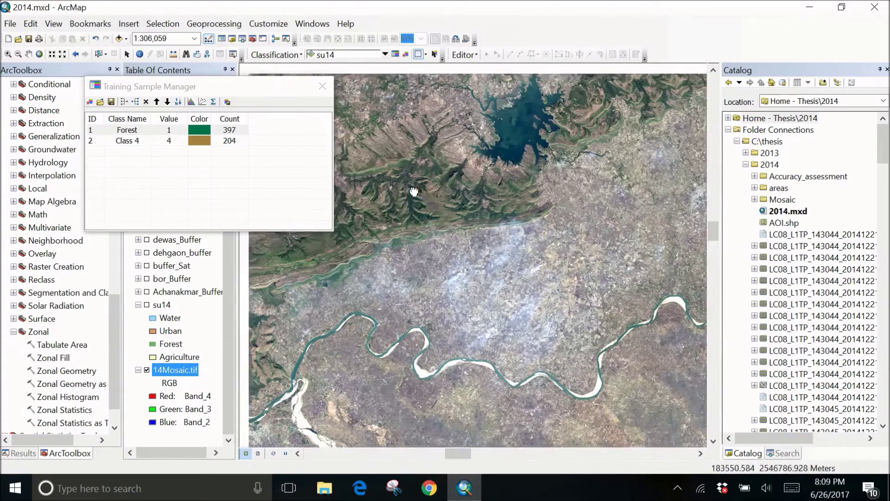
scroll(475, 287, "down", 1)
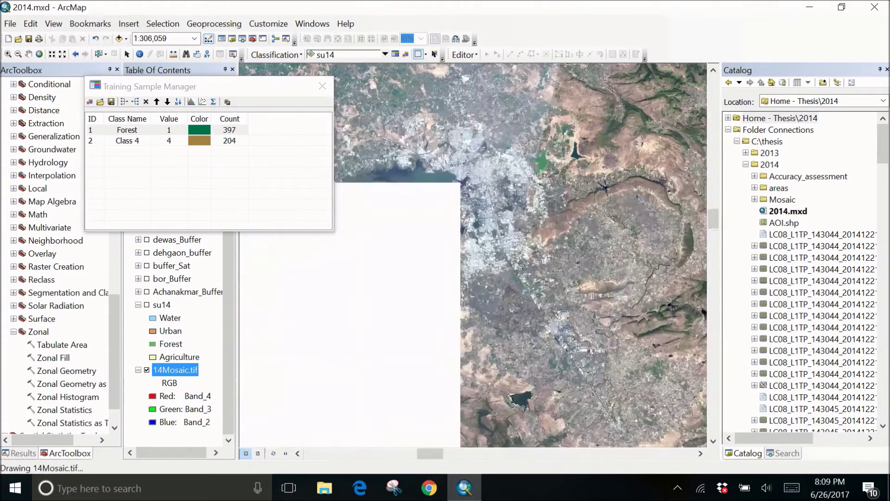
scroll(479, 310, "down", 1)
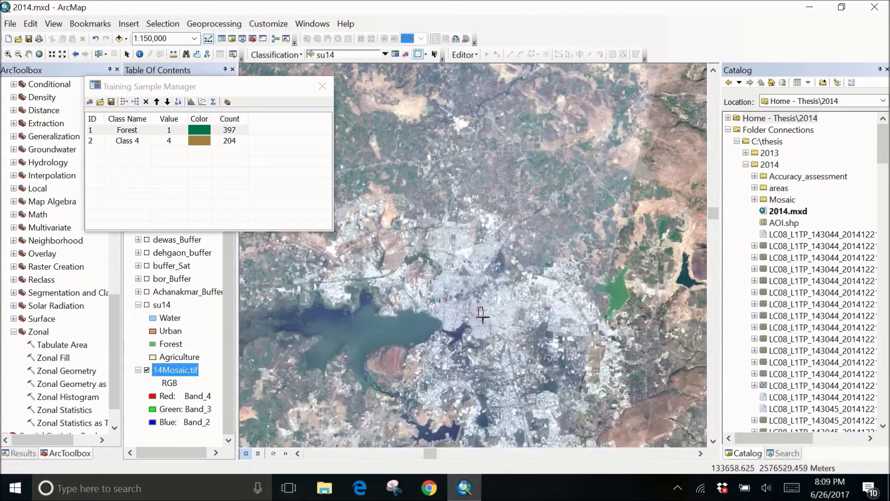
left_click_drag(479, 307, 489, 315)
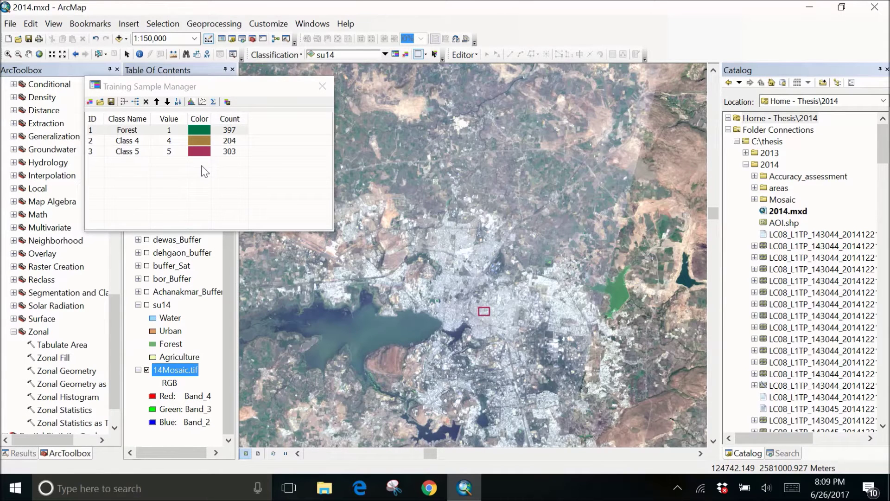
Merge Class 4 and Class 5 into a 507-pixel class named Urban, then clear all training samples.
left_click(99, 142)
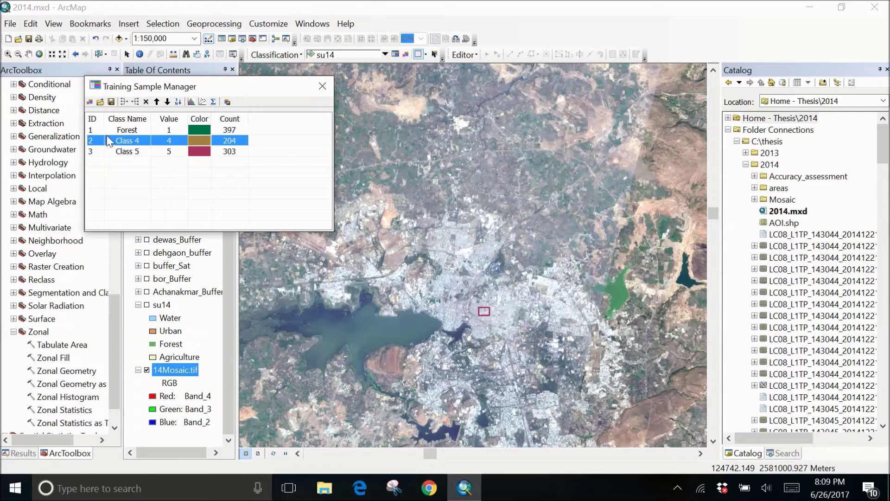
left_click(99, 152, "shift")
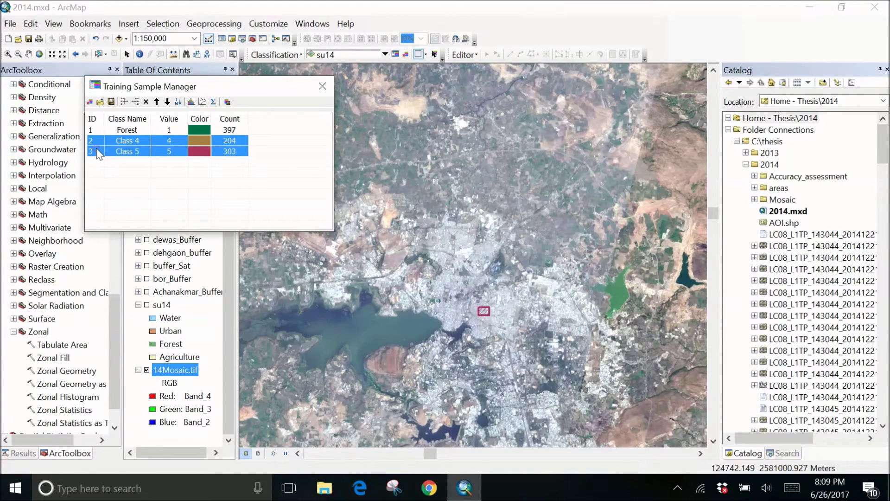
left_click(124, 102)
left_click(144, 141)
left_click(143, 141)
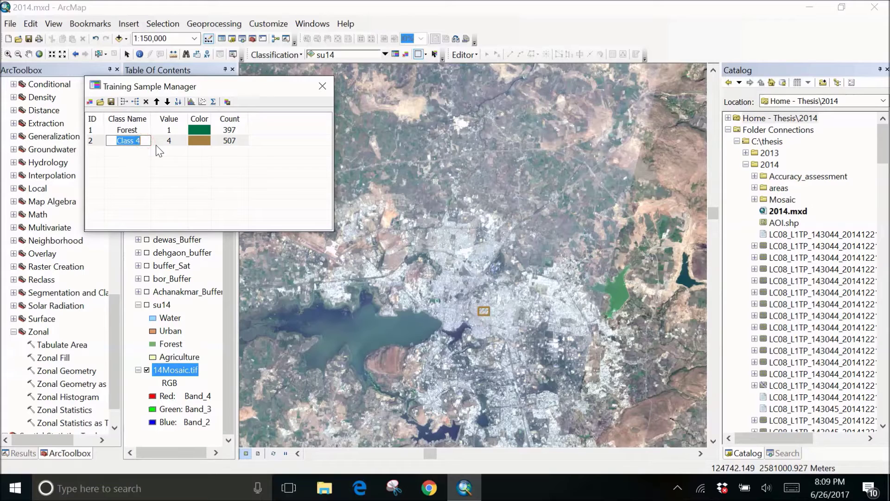
type("Urban")
left_click(142, 173)
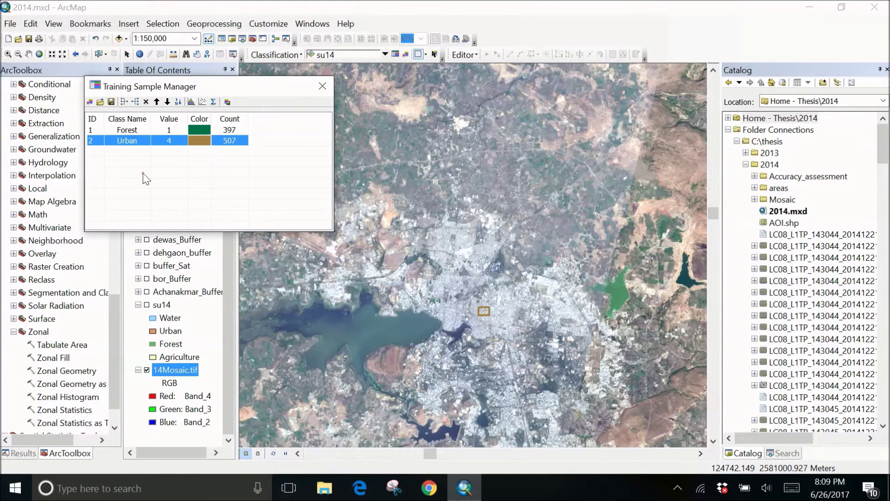
left_click(89, 102)
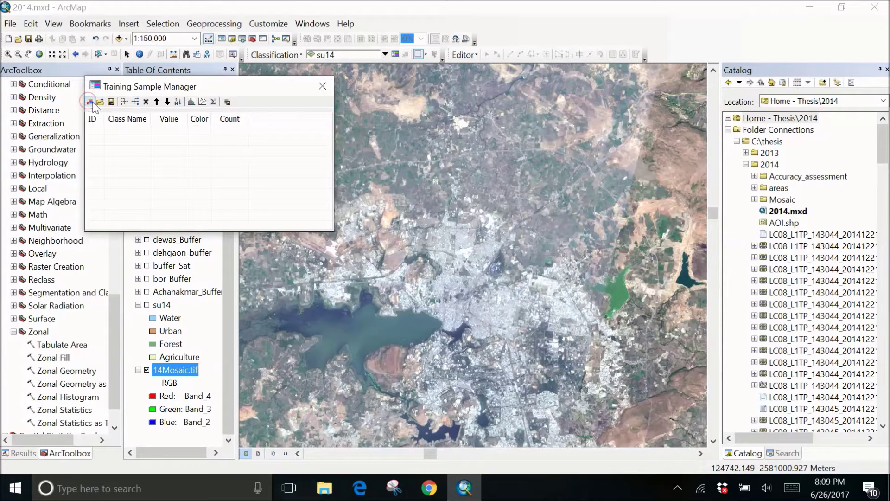
Load samples14.shp into the Training Sample Manager and zoom to the full mosaic extent.
left_click(100, 102)
left_click(313, 172)
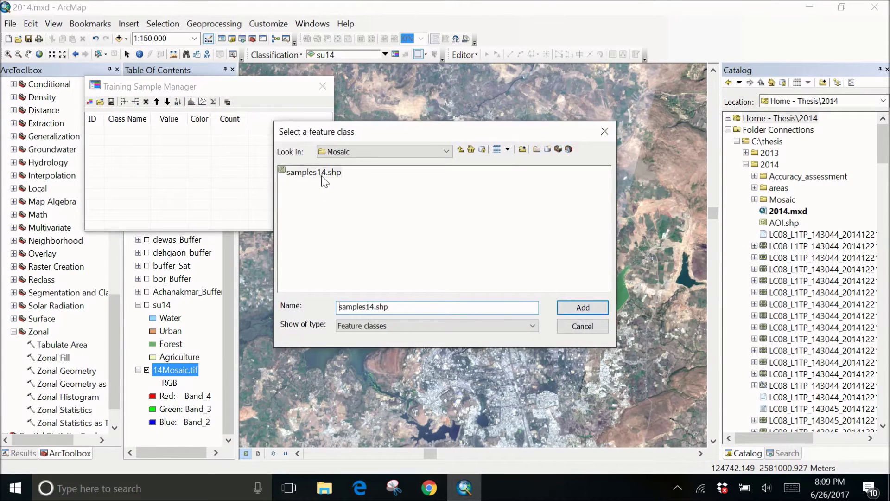
left_click(583, 307)
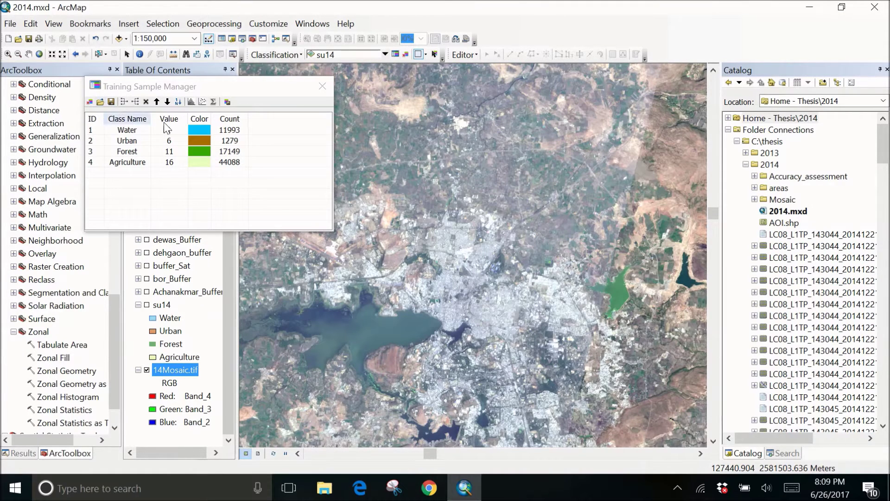
left_click(41, 53)
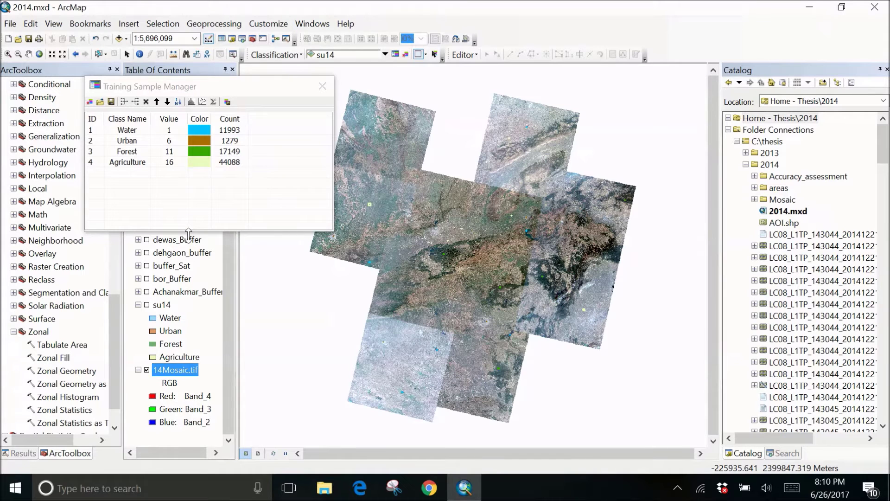
Run Interactive Supervised Classification with the four training classes and switch on the su14 layer.
left_click_drag(121, 89, 495, 208)
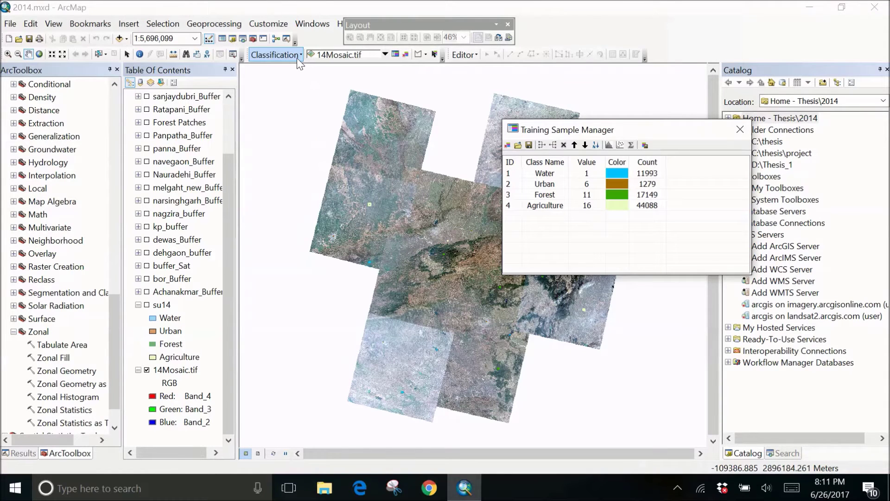
left_click(298, 57)
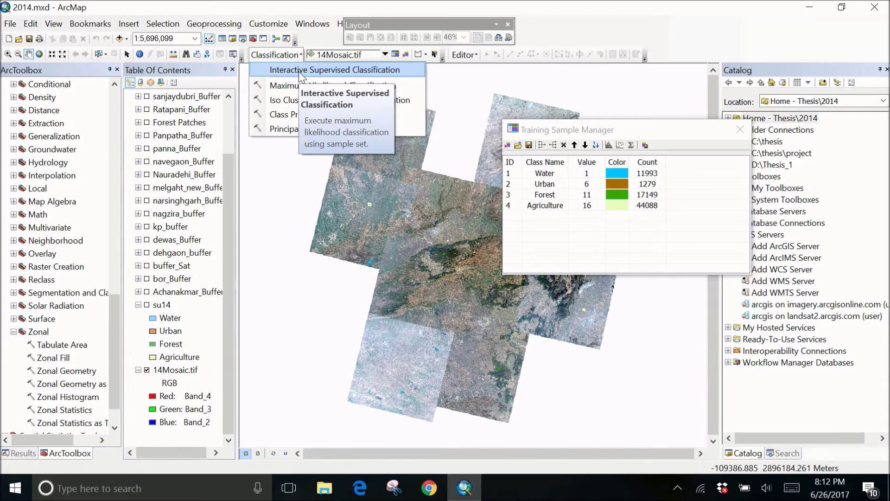
left_click(299, 72)
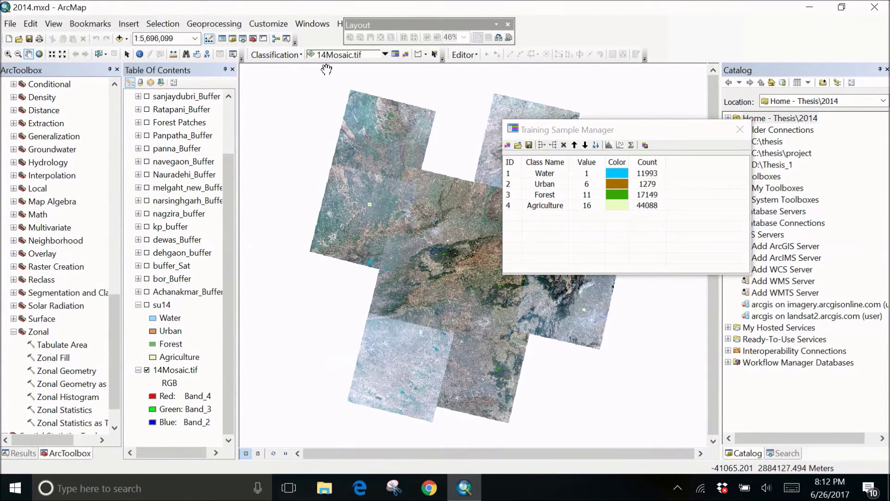
left_click(275, 55)
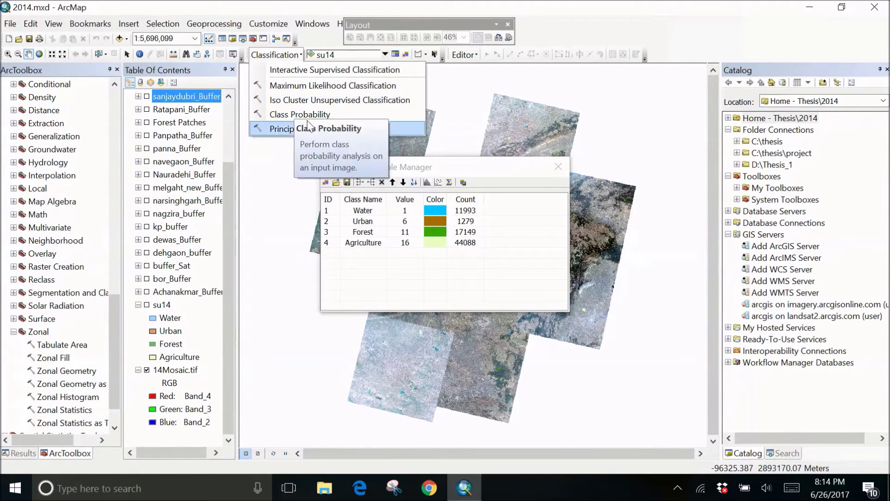
left_click(287, 55)
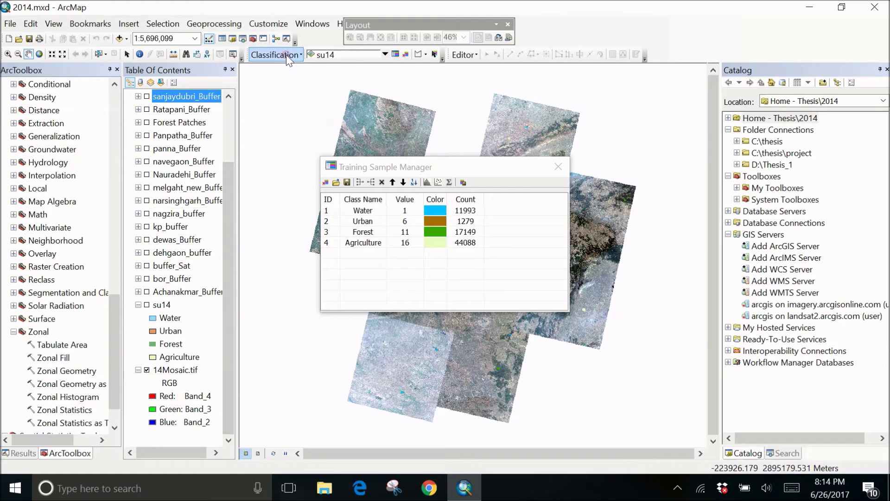
left_click(147, 304)
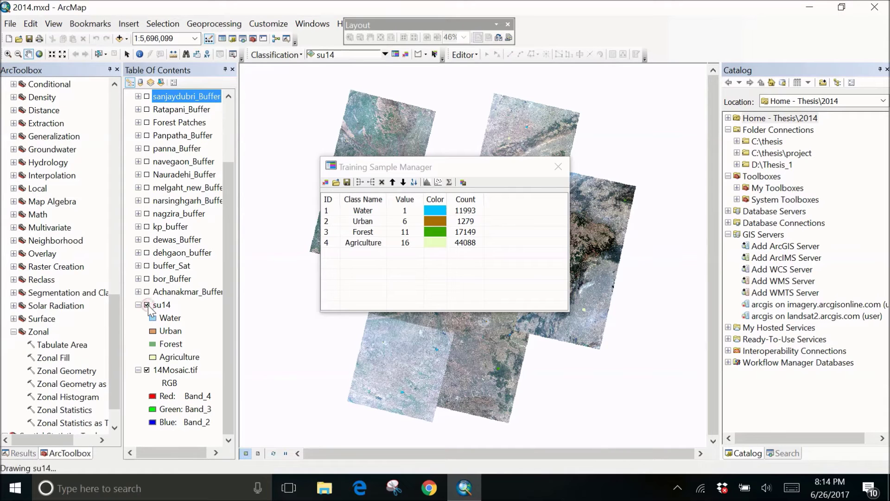
Move the Training Sample Manager to the upper left, then close it once su14 finishes drawing.
left_click_drag(502, 173, 191, 168)
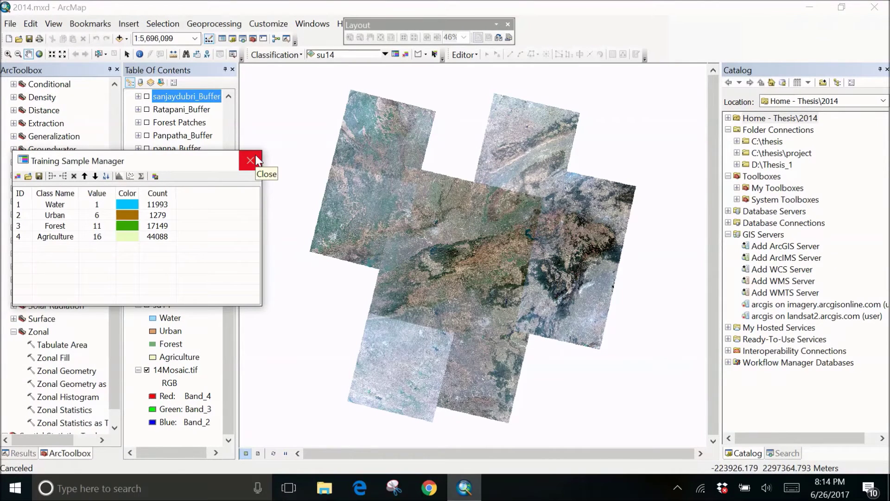
left_click_drag(187, 166, 161, 104)
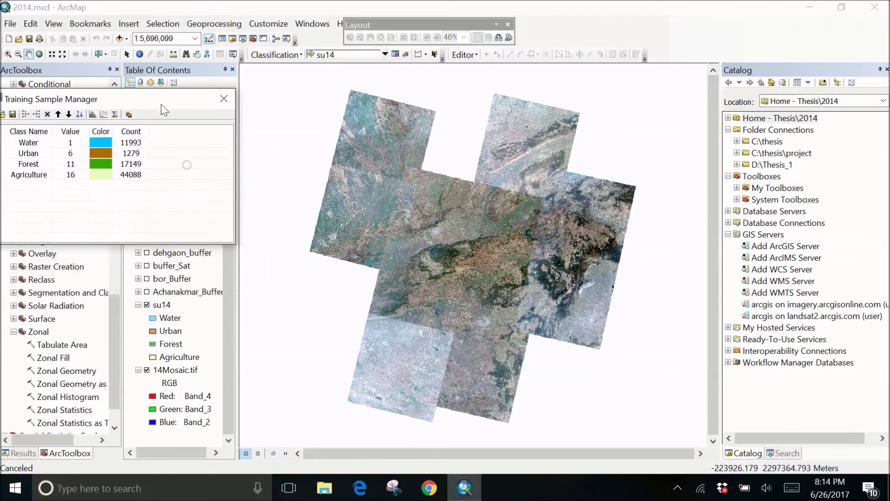
left_click(44, 56)
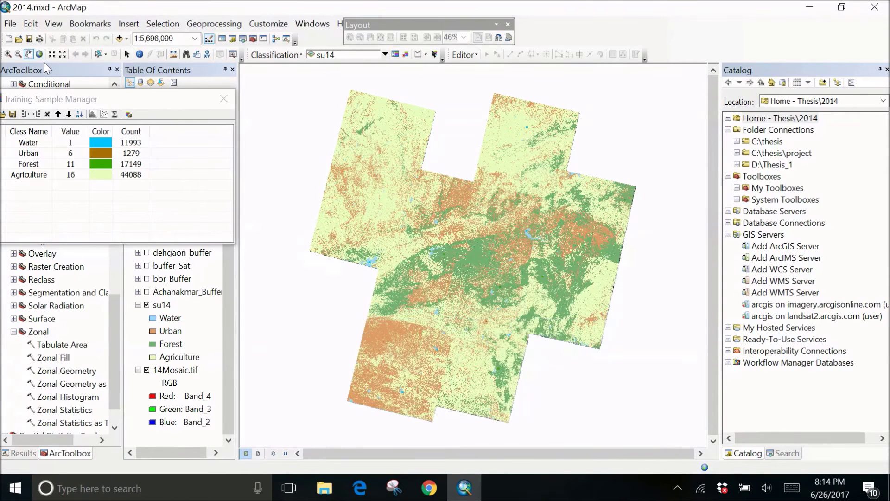
left_click(215, 104)
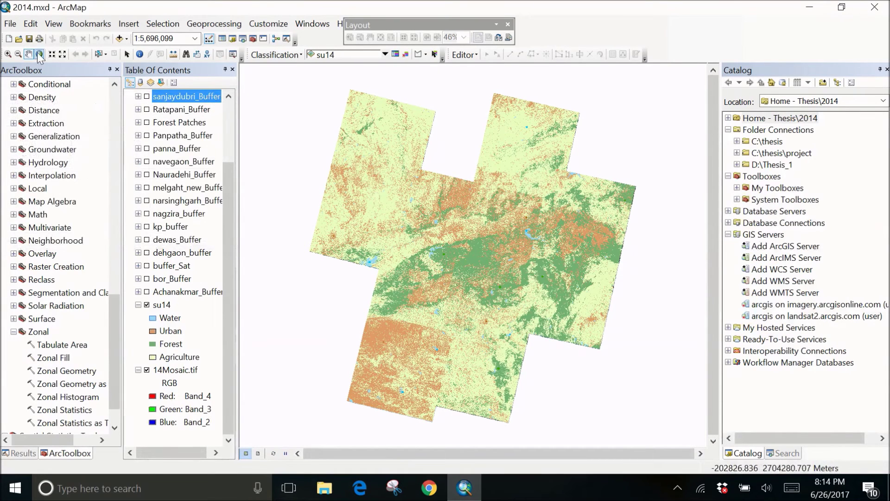
Zoom into the forested centre of the su14 map, then return to full extent.
left_click(7, 54)
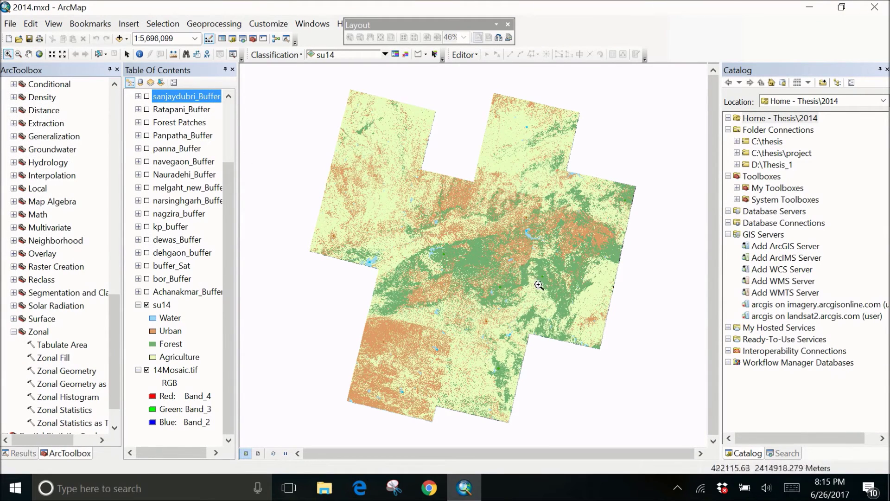
left_click(592, 310)
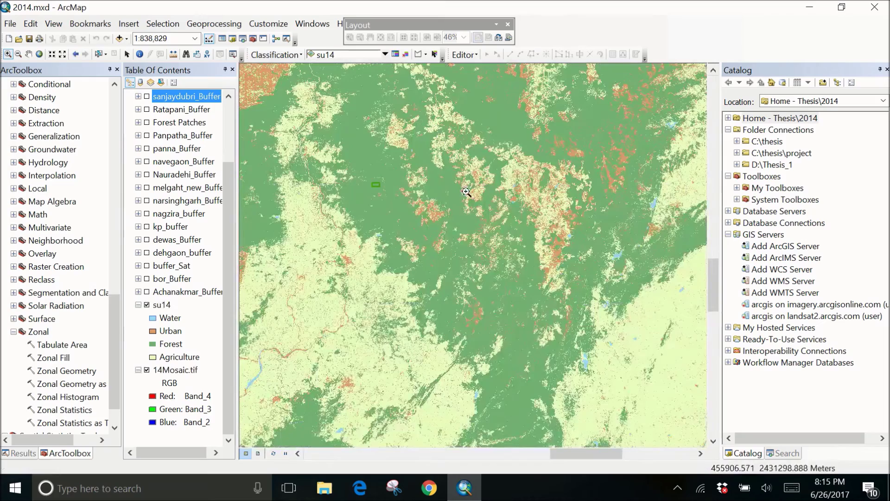
left_click_drag(459, 158, 469, 189)
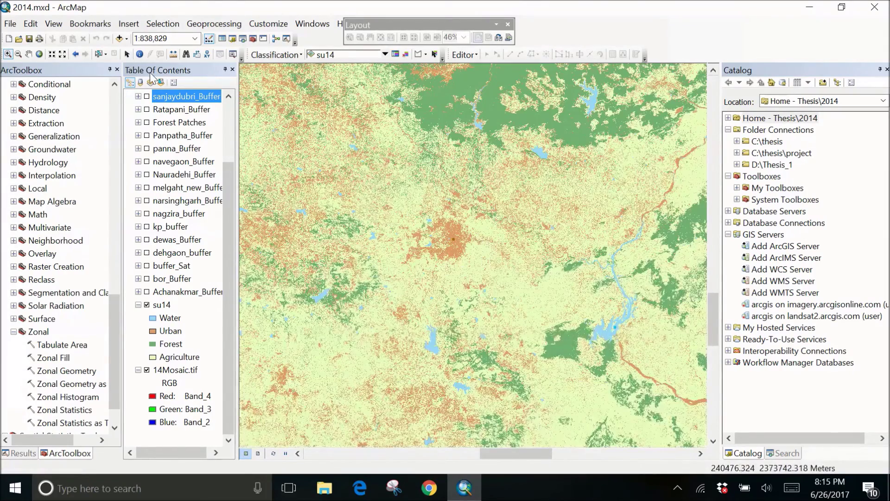
left_click(40, 55)
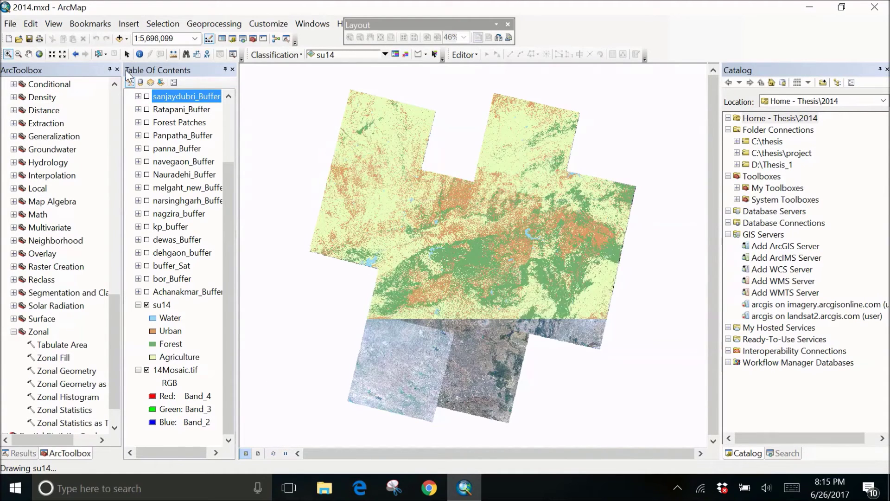
Zoom in around the large lake, pan across nearby classified areas, then return to full extent.
left_click_drag(513, 223, 550, 244)
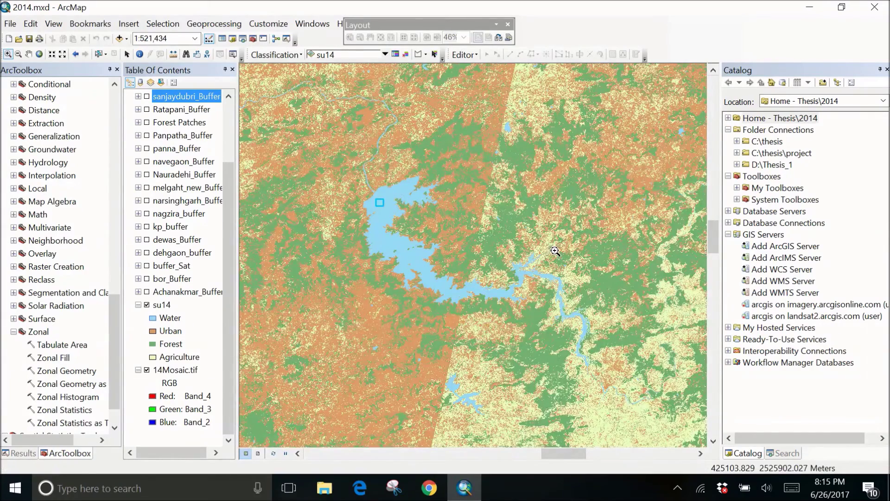
left_click_drag(491, 309, 490, 116)
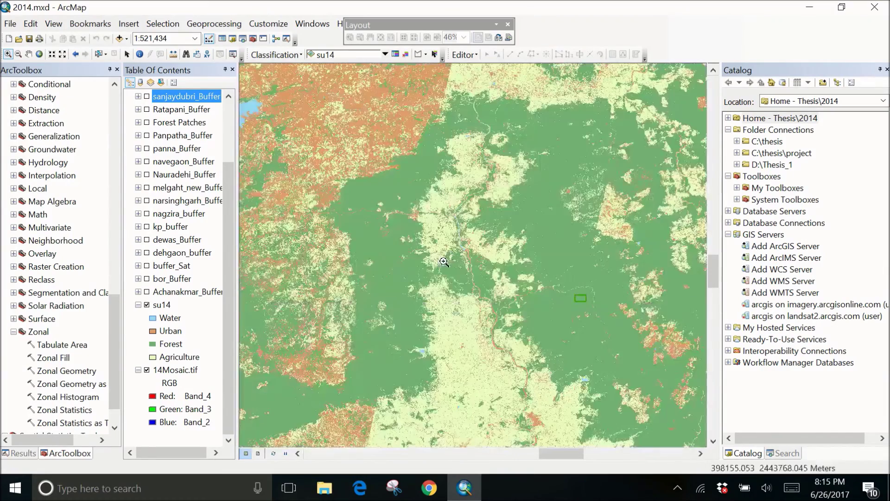
left_click_drag(443, 261, 604, 247)
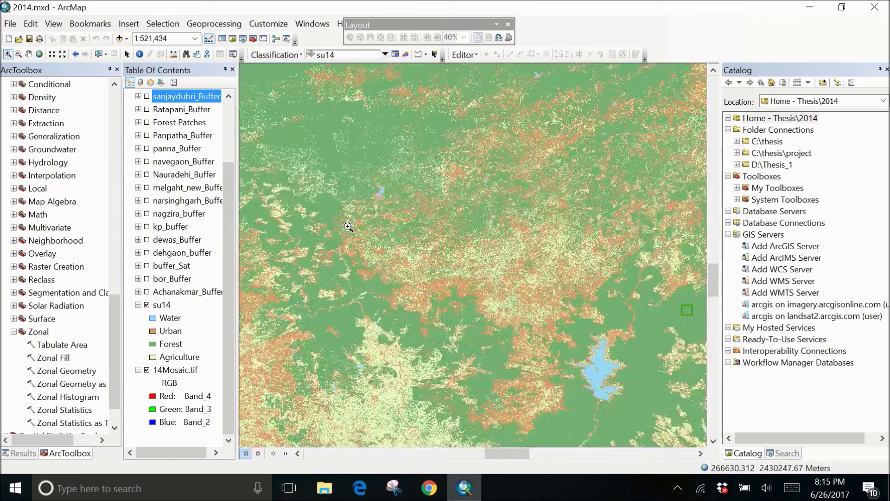
mouse_move(348, 227)
left_mouse_down()
mouse_move(377, 258)
mouse_move(431, 274)
left_mouse_up()
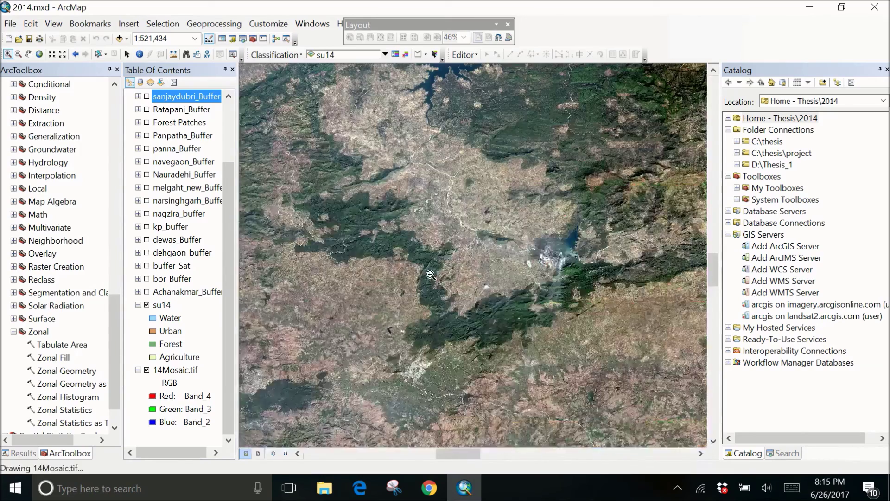
left_click_drag(364, 238, 513, 246)
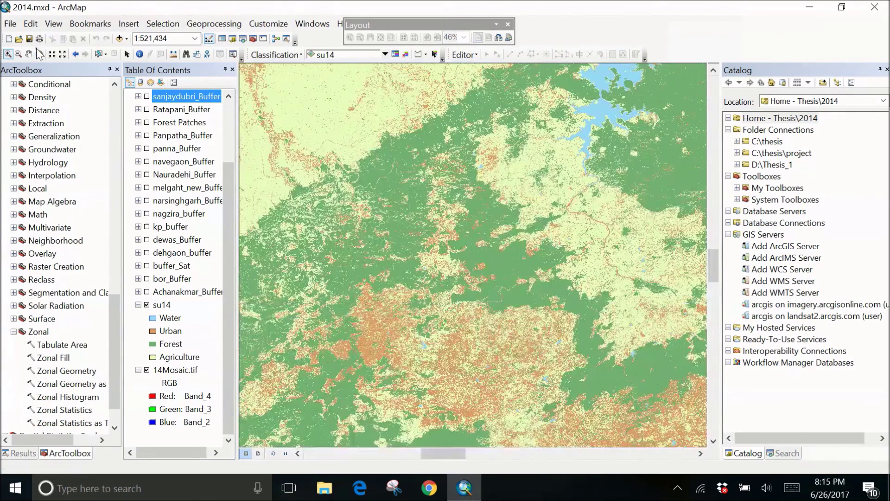
left_click(39, 53)
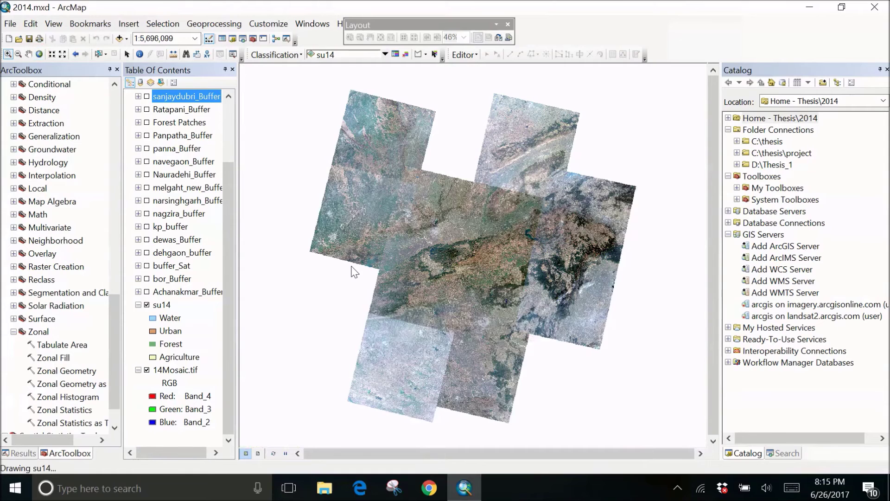